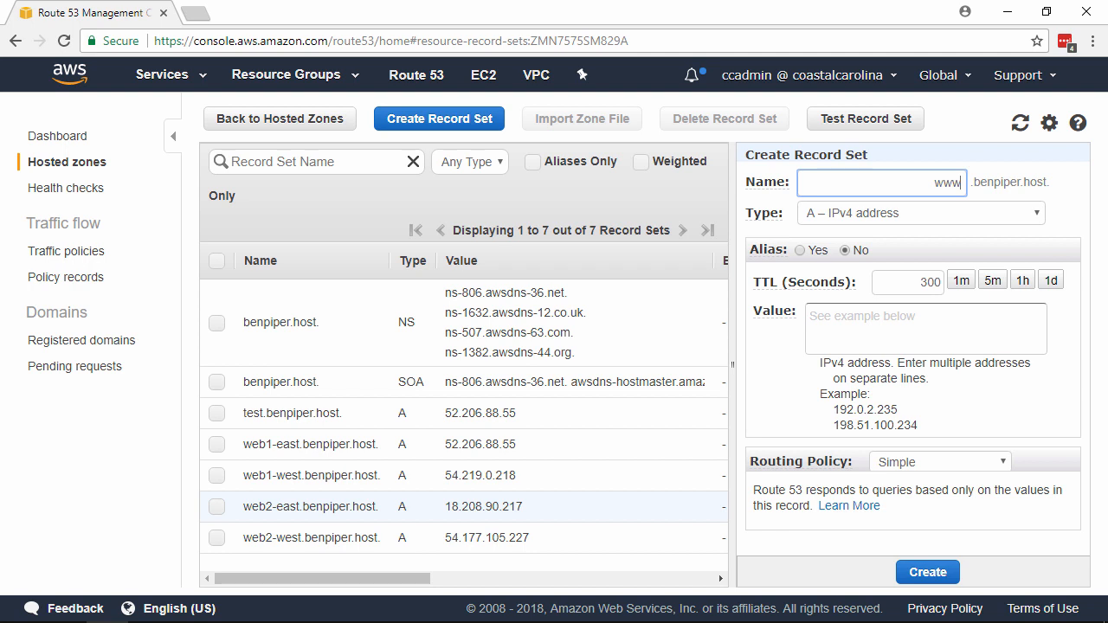
Enter 52.206.88.55 as the www record's value and use Multivalue Answer routing with set ID web1-east
click(936, 332)
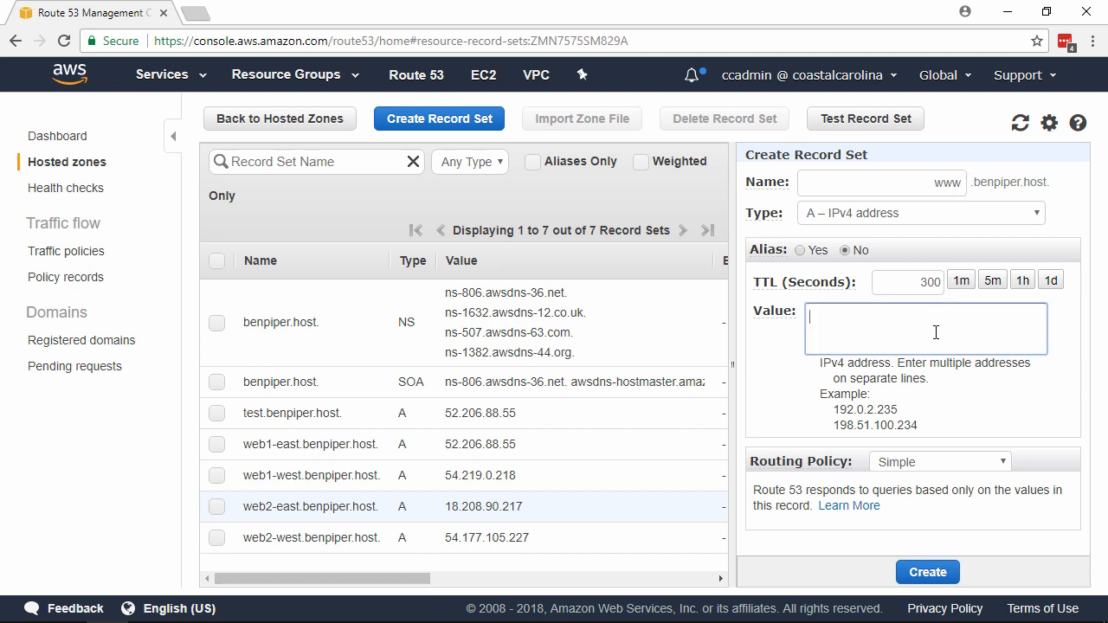
text(52.206.88.55)
click(970, 458)
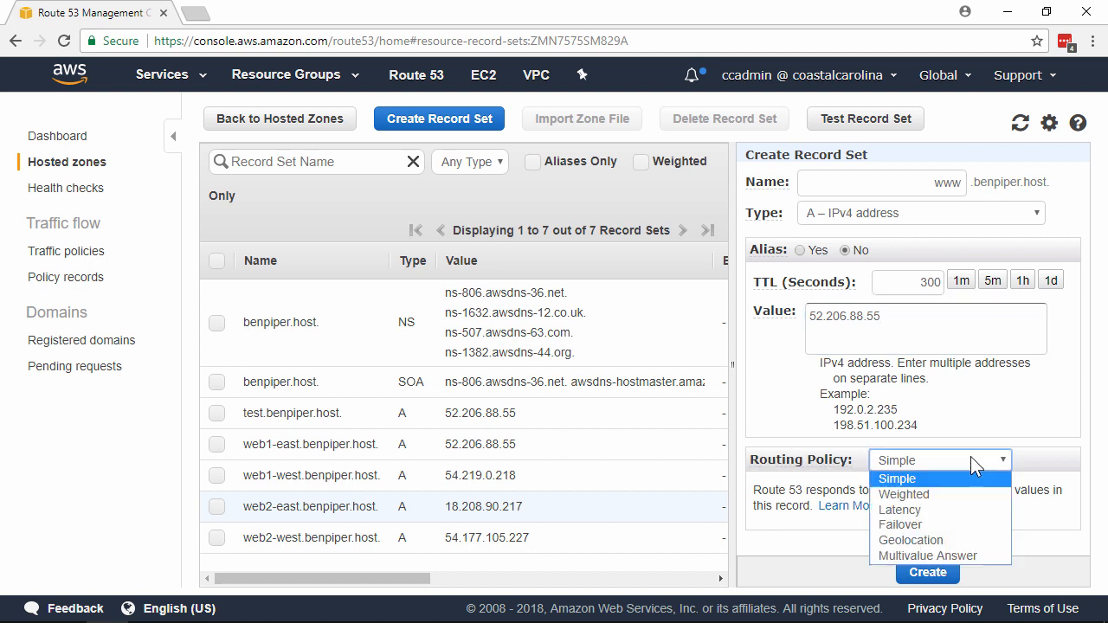
click(968, 555)
scroll(1041, 346, down, 2)
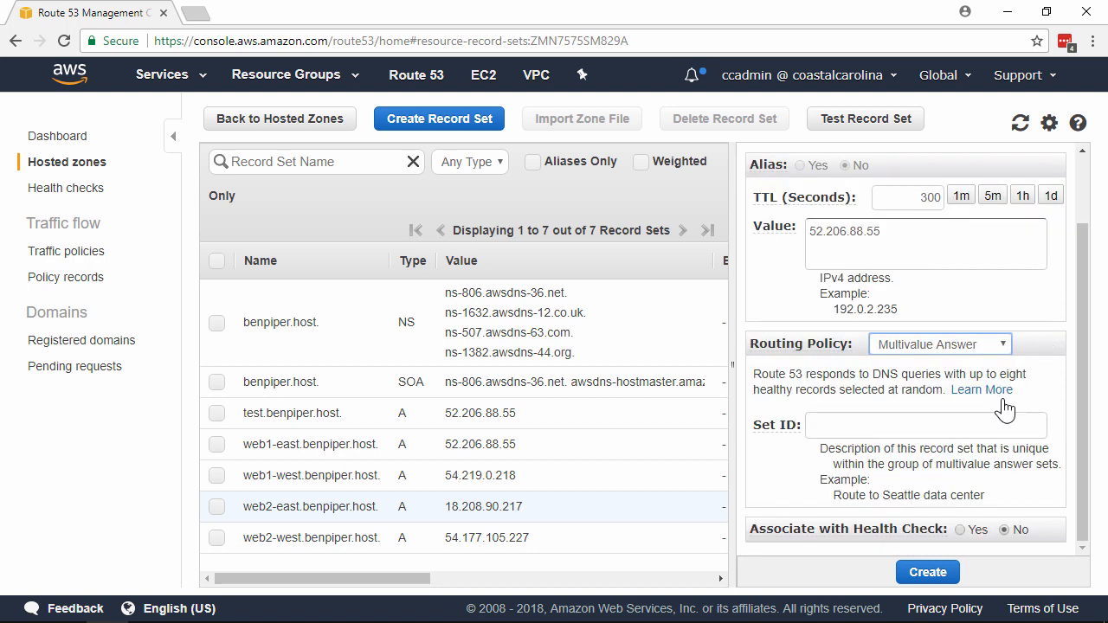
click(992, 423)
text(web1-east)
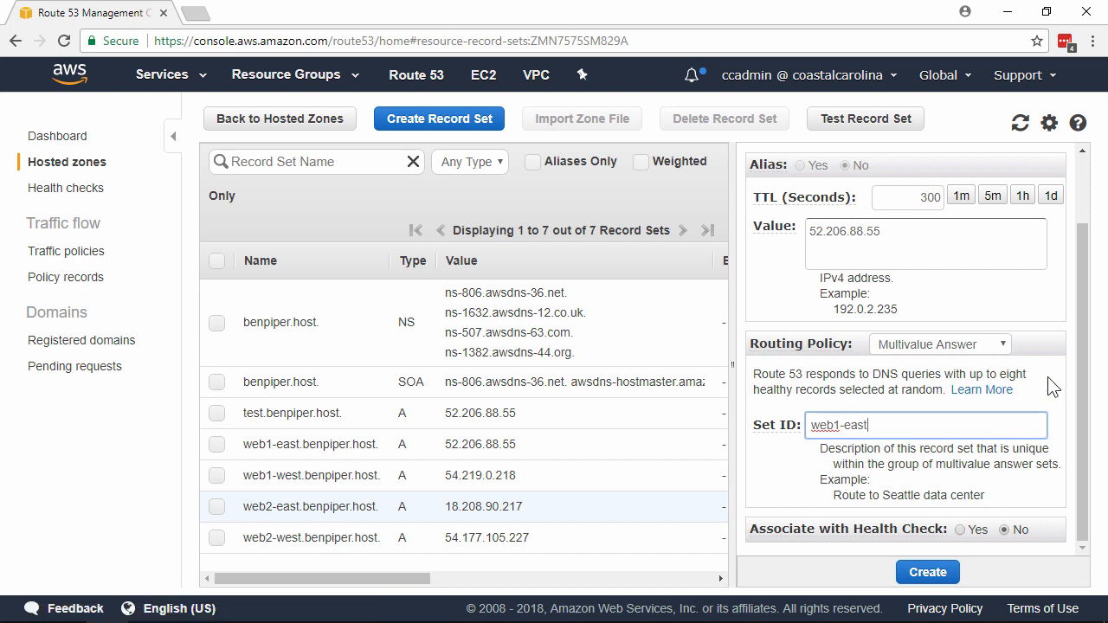
Associate the record with the web1-east health check and create the record set
click(961, 530)
scroll(995, 485, down, 2)
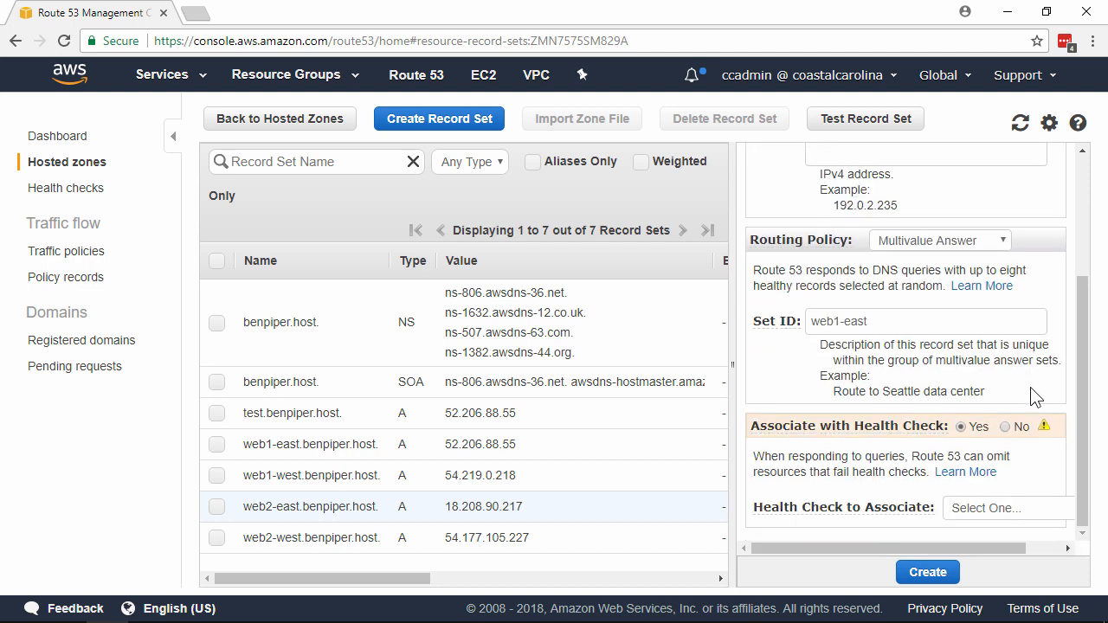
click(995, 509)
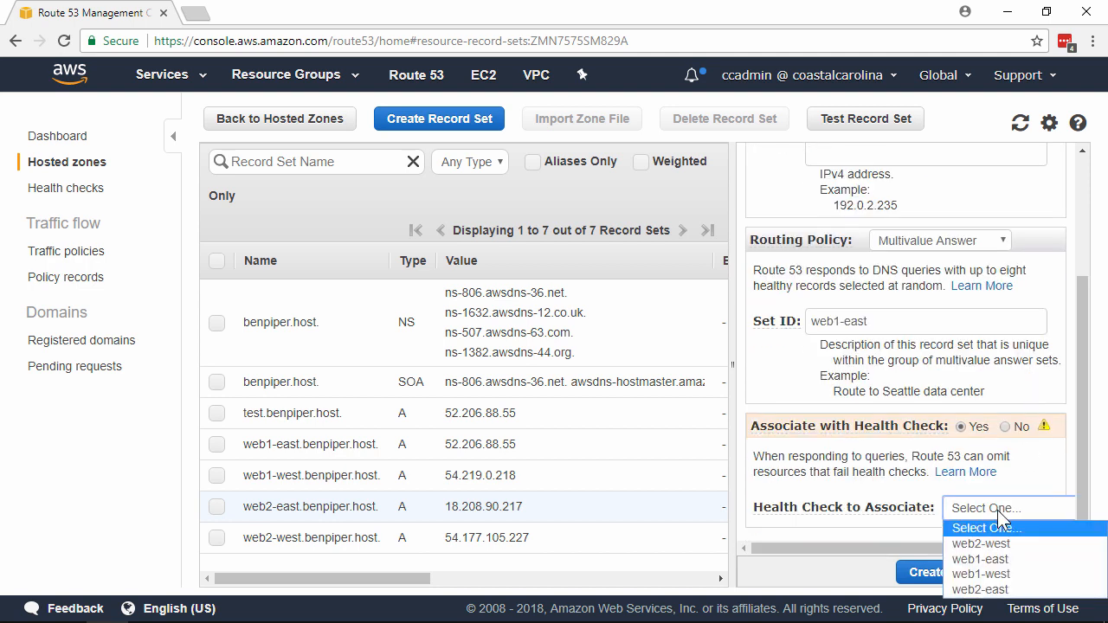
click(1011, 558)
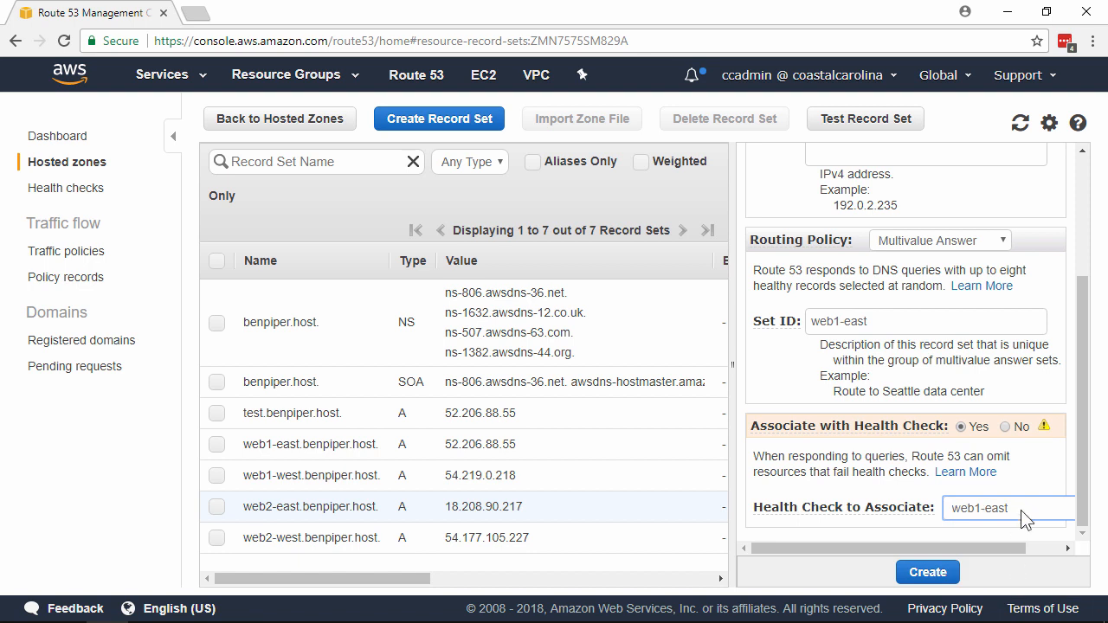
mouse_move(1043, 425)
click(952, 576)
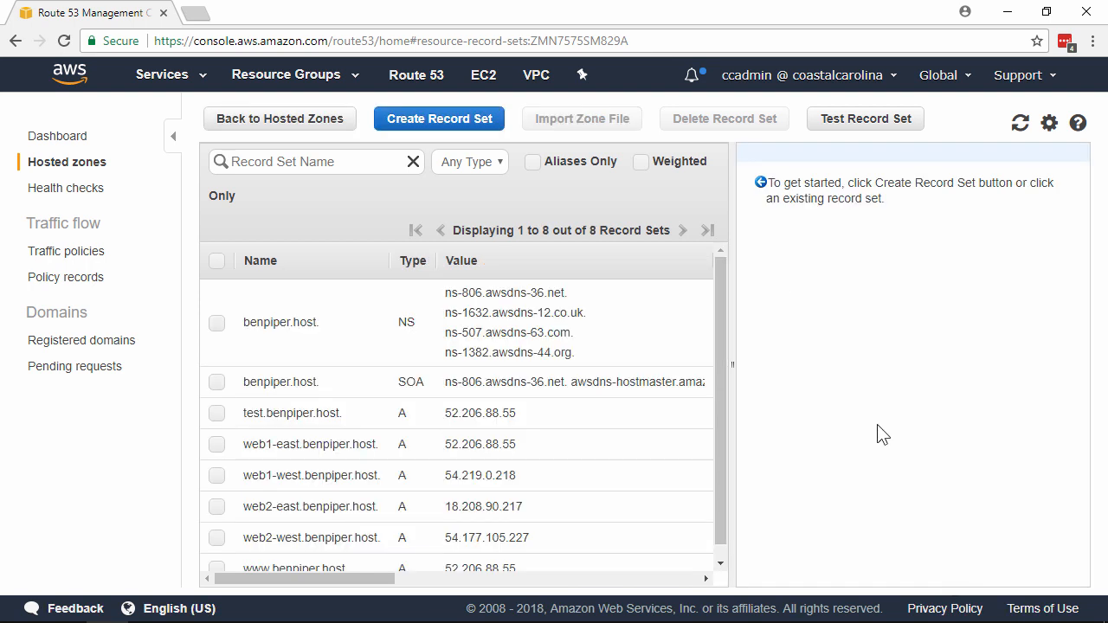
Start another A record set named www with the value 18.208.90.217
click(490, 121)
text(www)
click(923, 319)
text(18.208.90.217)
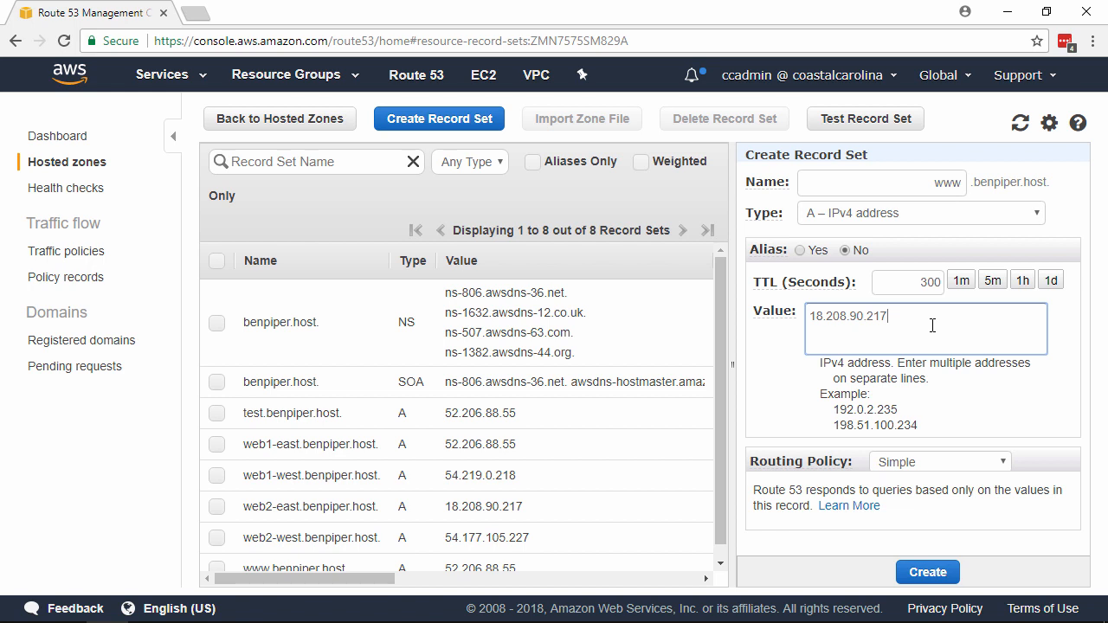
Set the new www record's routing policy to Multivalue Answer with set ID web2-east
click(968, 461)
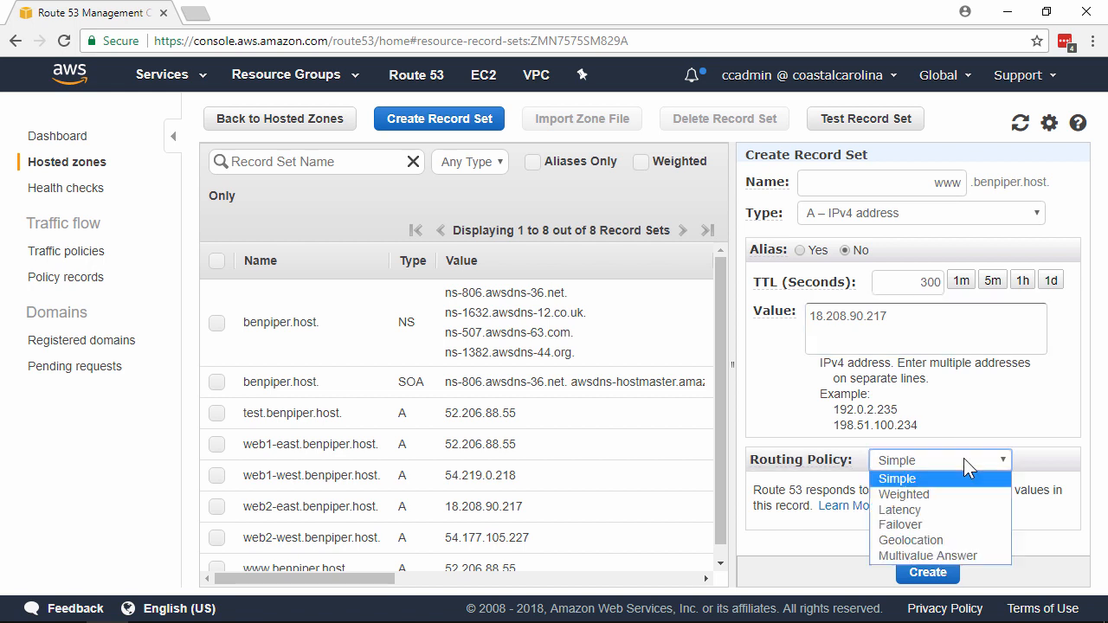
click(950, 555)
scroll(987, 415, down, 1)
click(987, 425)
text(web2-)
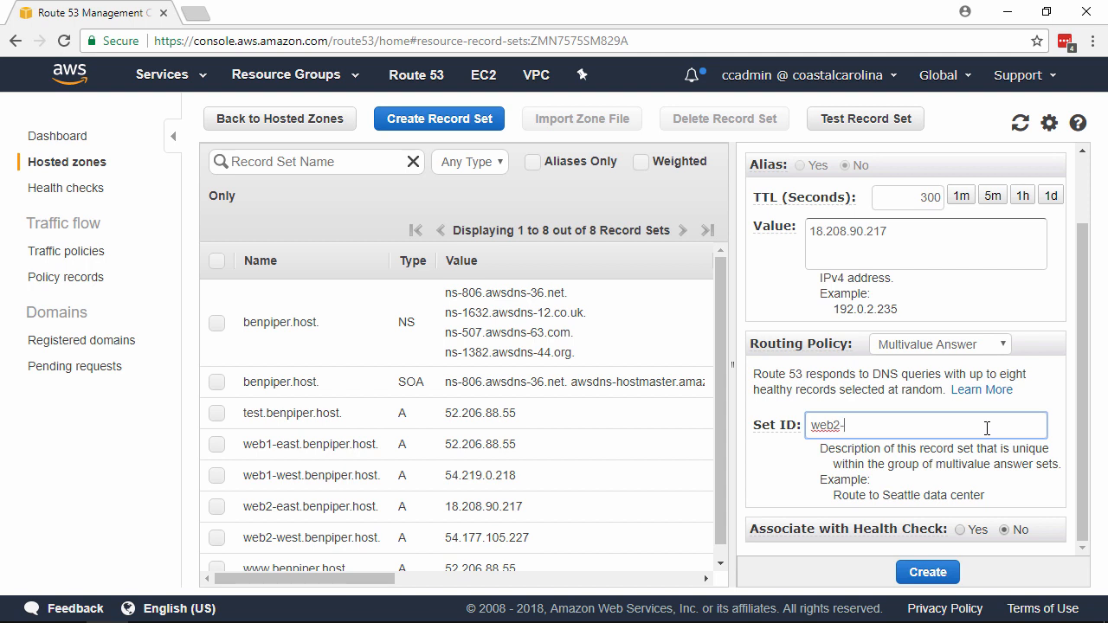
text(east)
Associate the record with the web2-east health check and create the record set
click(960, 530)
scroll(995, 416, down, 1)
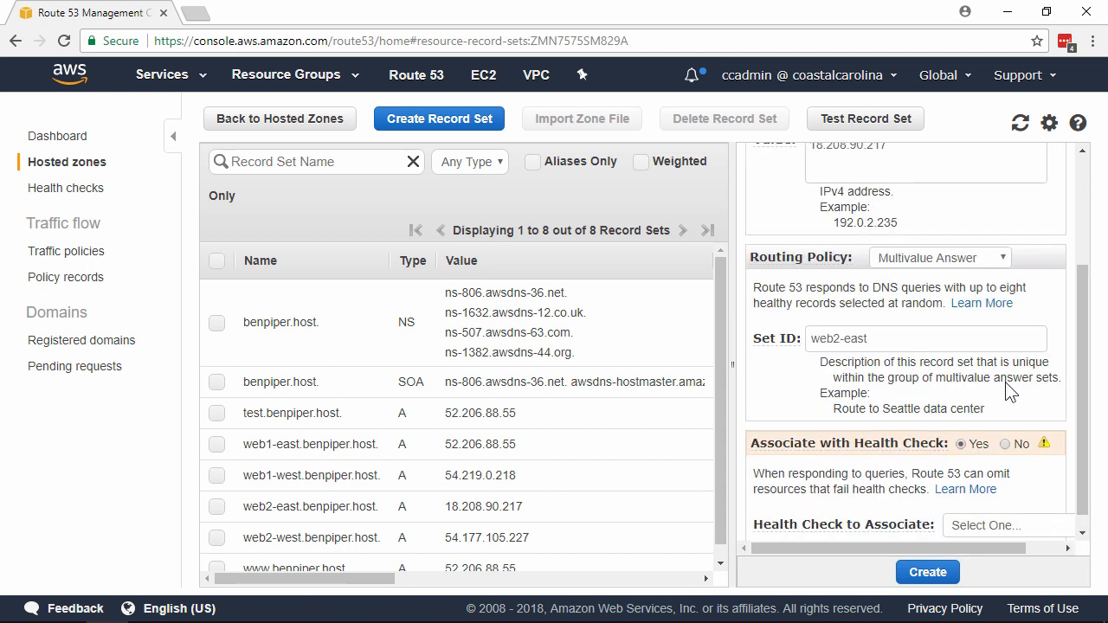
click(979, 517)
click(997, 591)
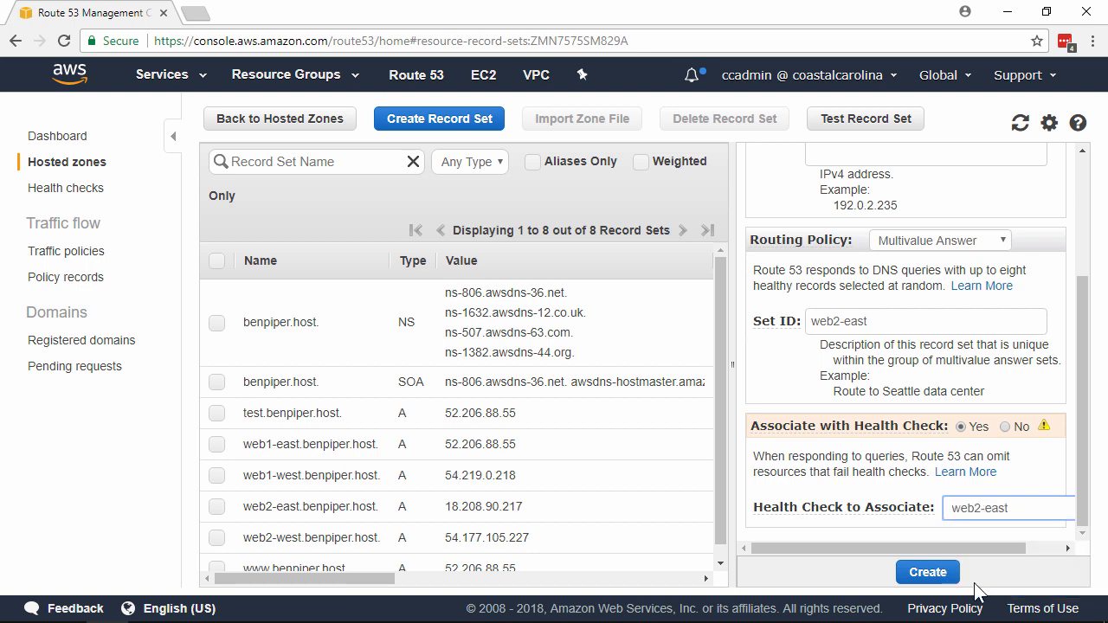
click(922, 574)
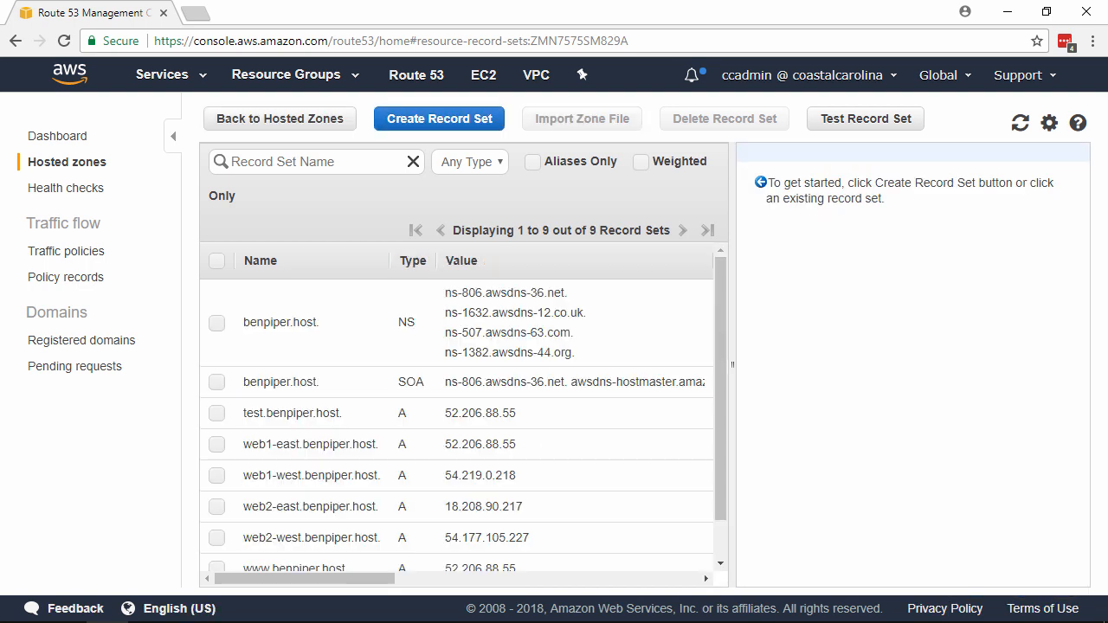
Start a third A record set named www with the value 54.219.0.218
click(435, 110)
text(www)
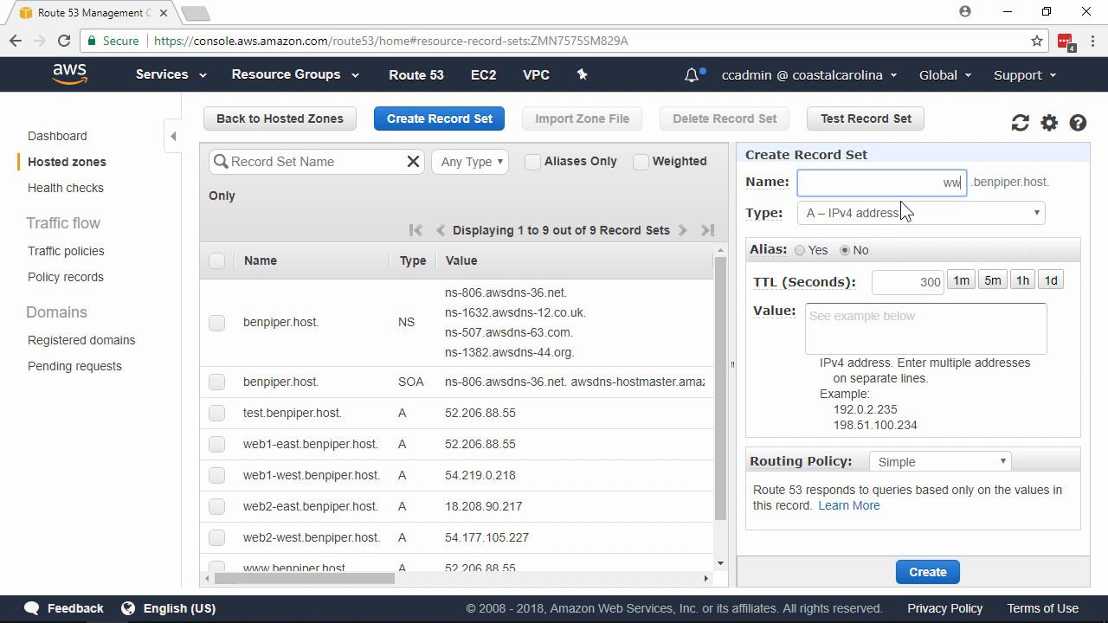
click(900, 325)
text(54.219.0.218)
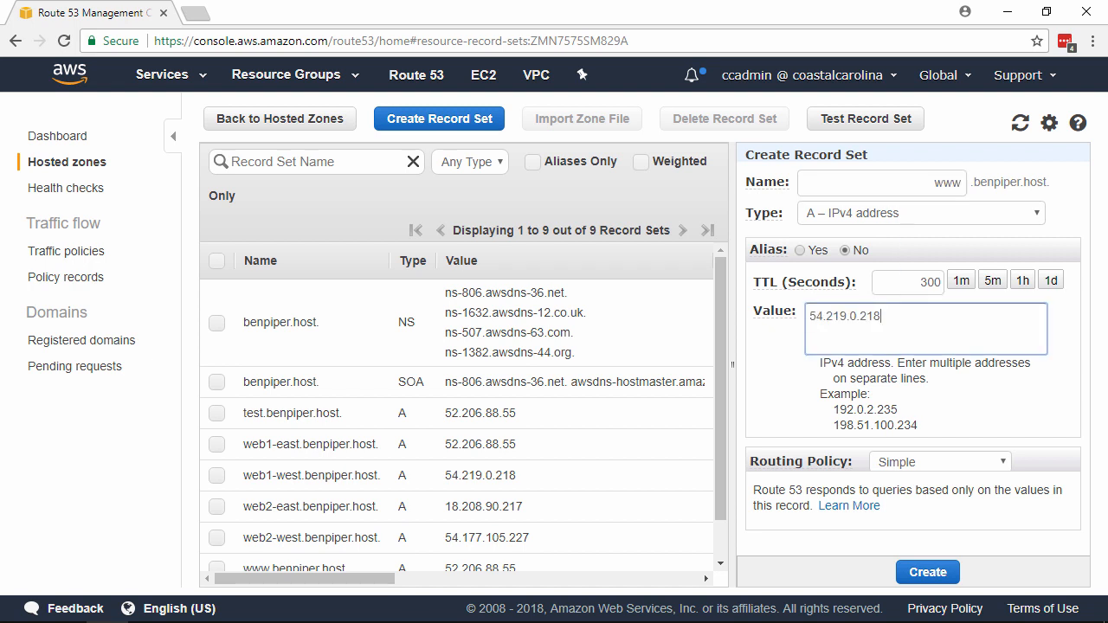
Set the third www record's routing policy to Multivalue Answer with set ID web1-west
click(1004, 463)
click(934, 549)
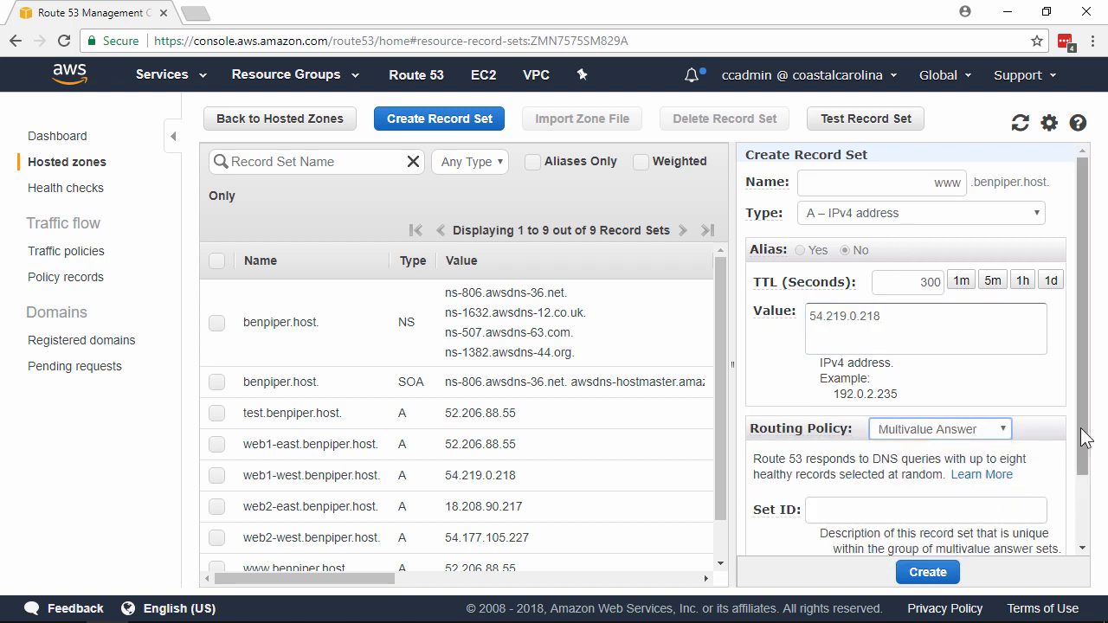
scroll(1047, 424, down, 1)
click(959, 432)
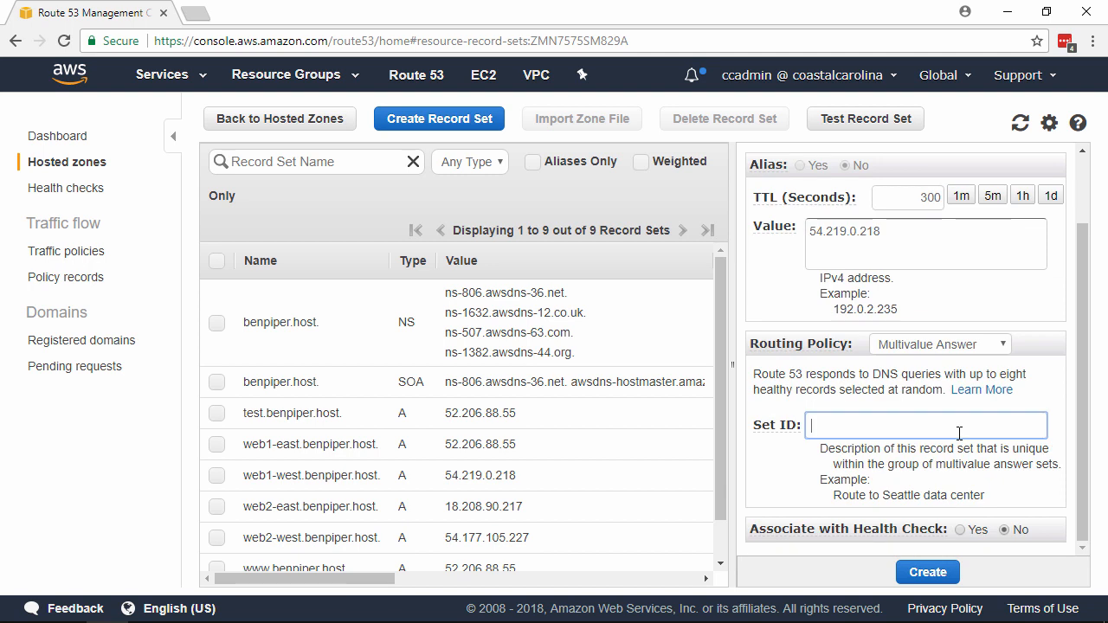
text(web1-west)
Associate the record with the web1-west health check and create the record set
click(960, 530)
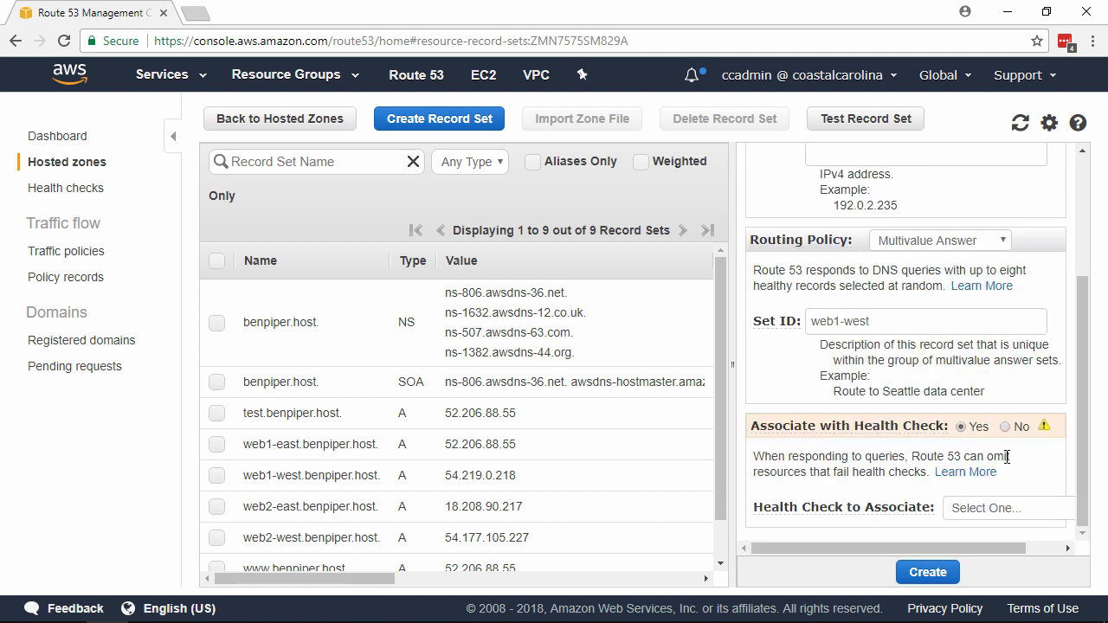
click(989, 511)
click(998, 573)
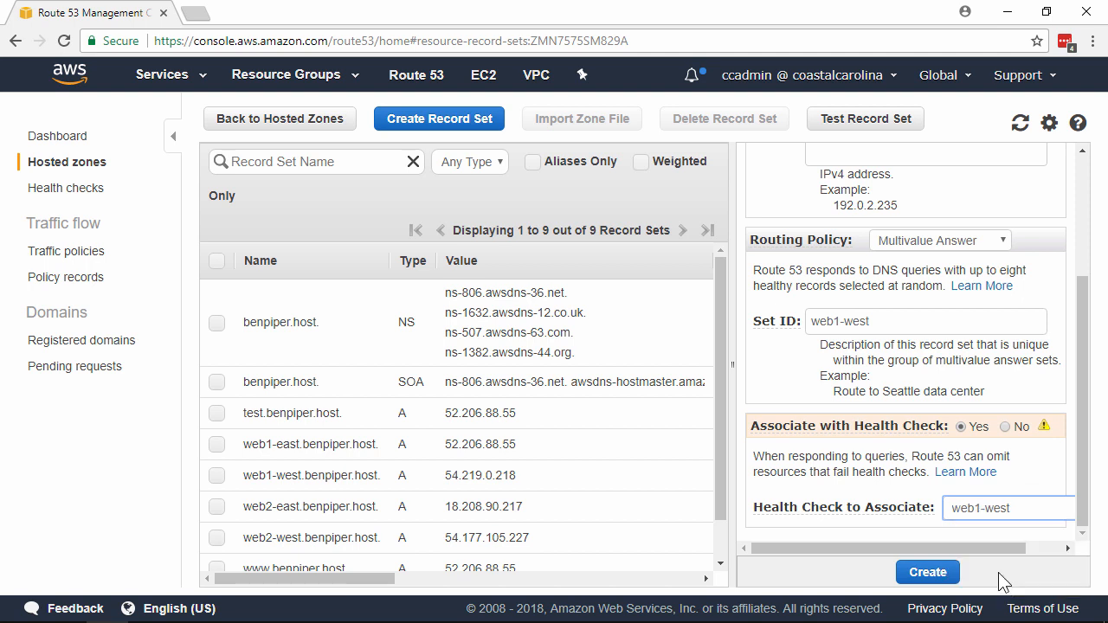
click(928, 572)
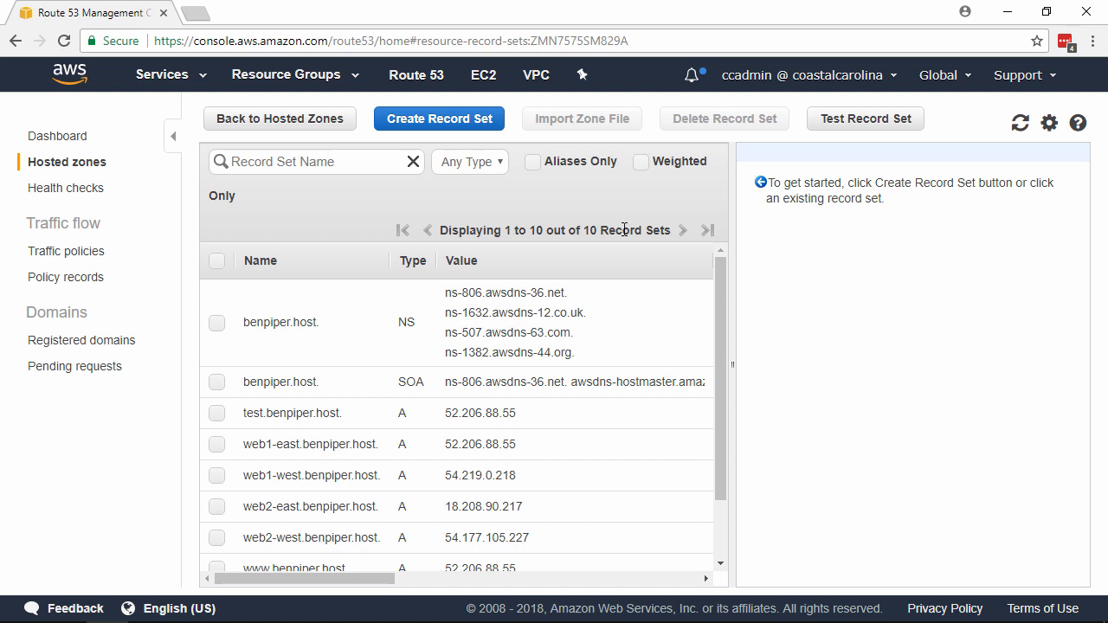
Start a fourth A record set named www with the value 54.177.105.227
click(443, 123)
text(www)
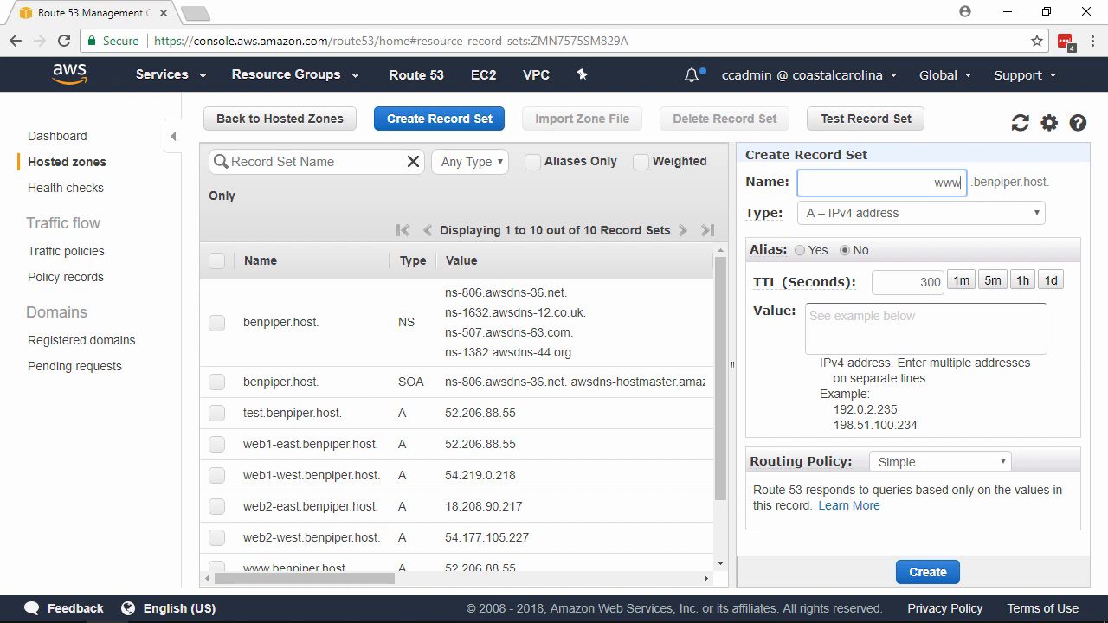
click(939, 336)
text(54.177.105.227)
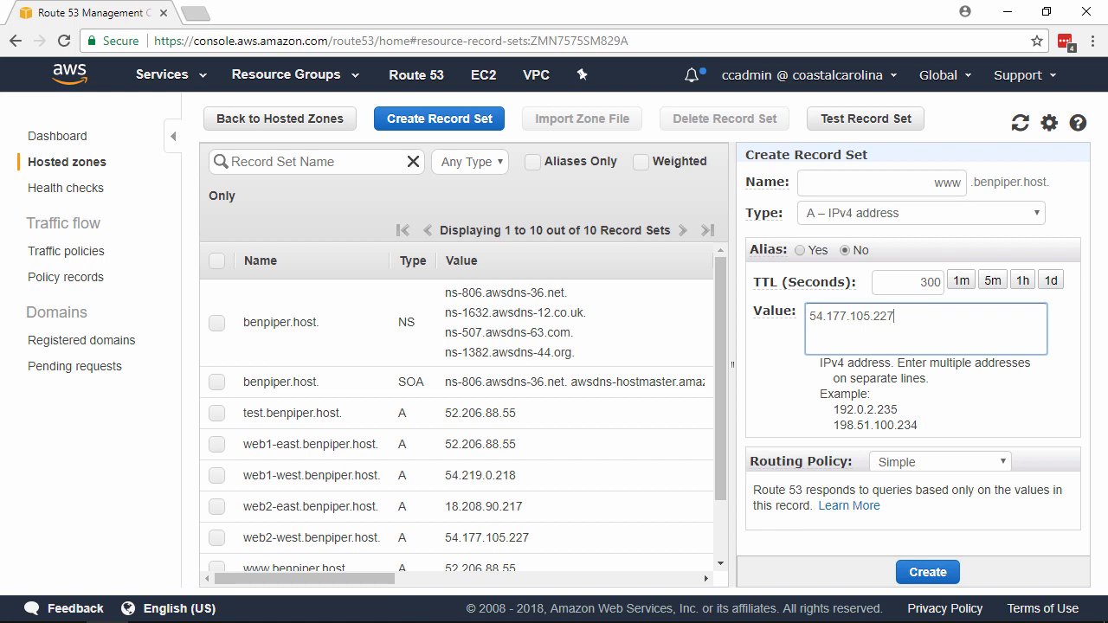
Set the fourth www record's routing policy to Multivalue Answer with set ID web2-west
click(945, 465)
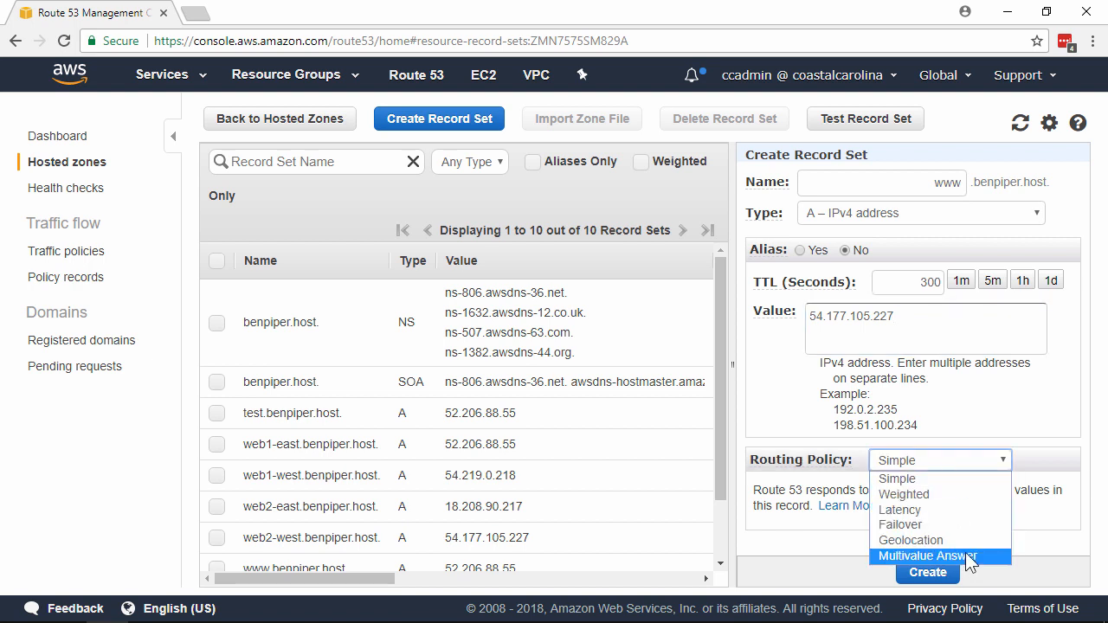
click(967, 556)
scroll(1009, 444, down, 1)
click(997, 423)
text(web2-west)
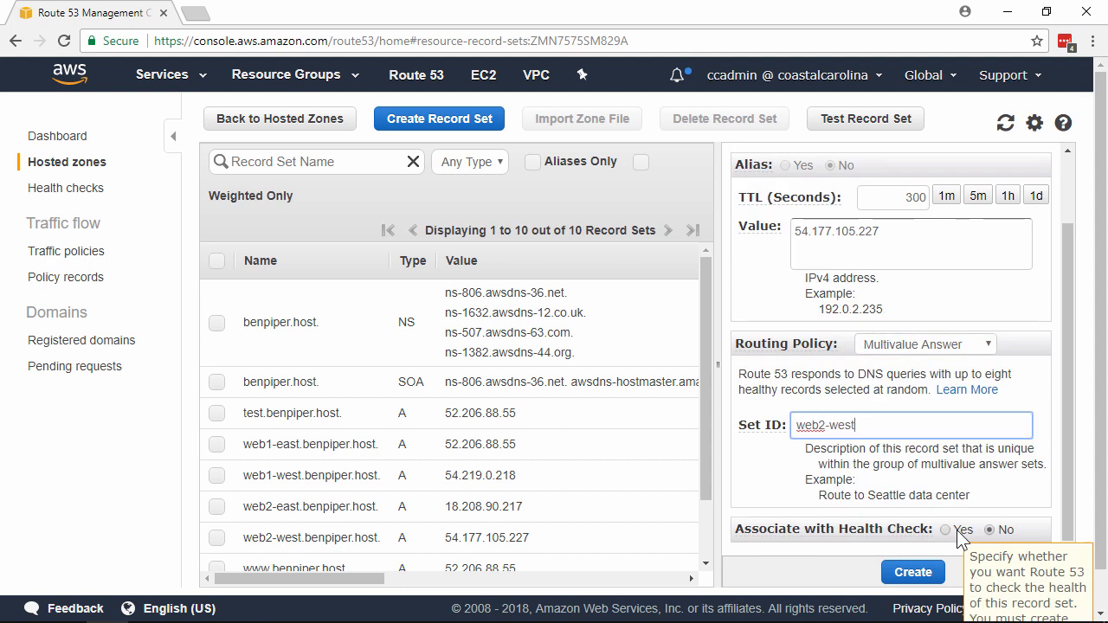
Associate the fourth www record with the web2-west health check
click(959, 530)
scroll(985, 463, down, 1)
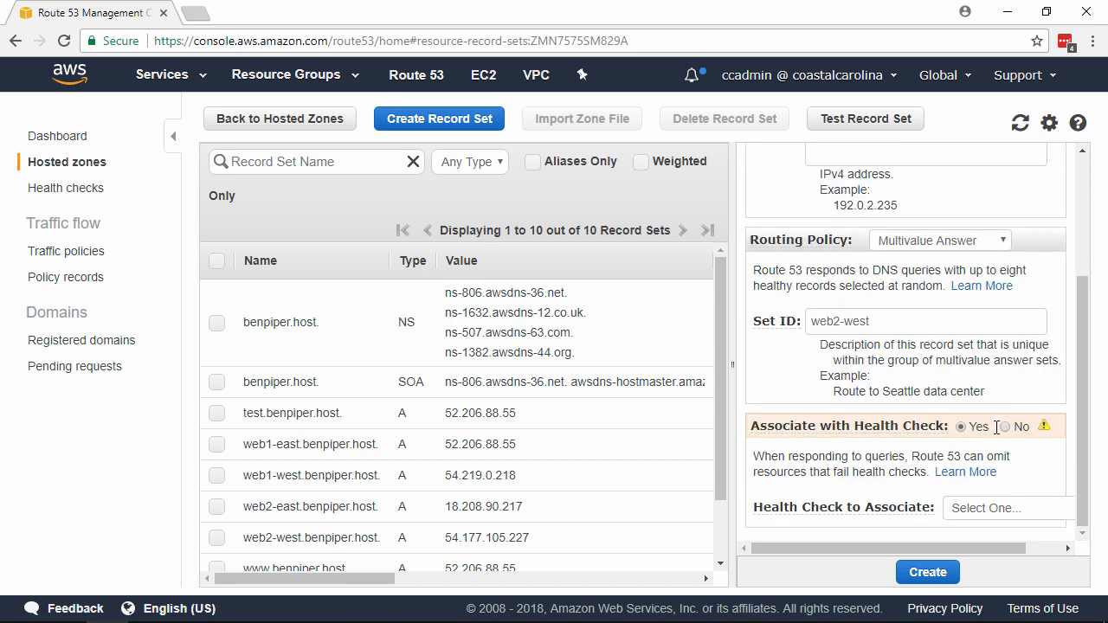
click(989, 508)
click(1001, 538)
Set the fourth www record's TTL to 60 seconds and create the record set
scroll(1003, 492, up, 2)
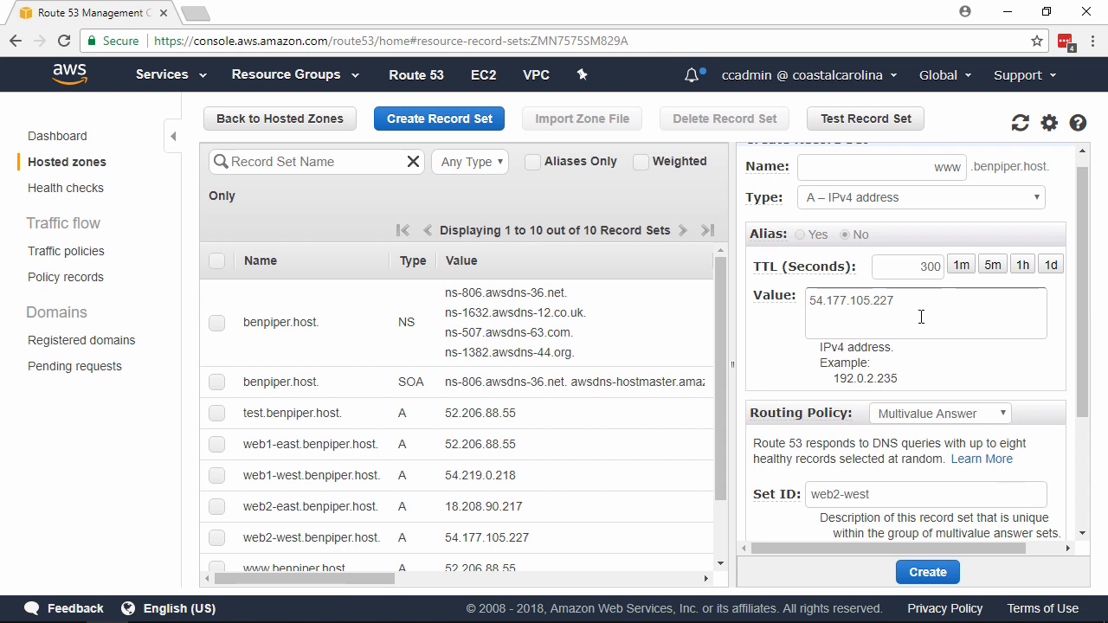
double_click(905, 267)
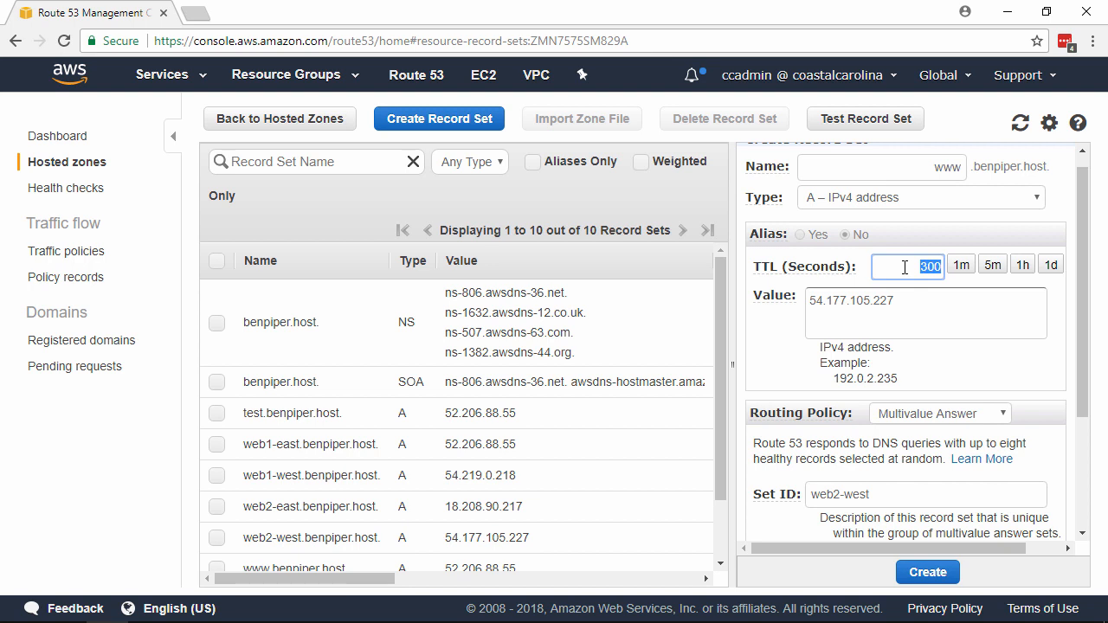
text(60)
click(927, 572)
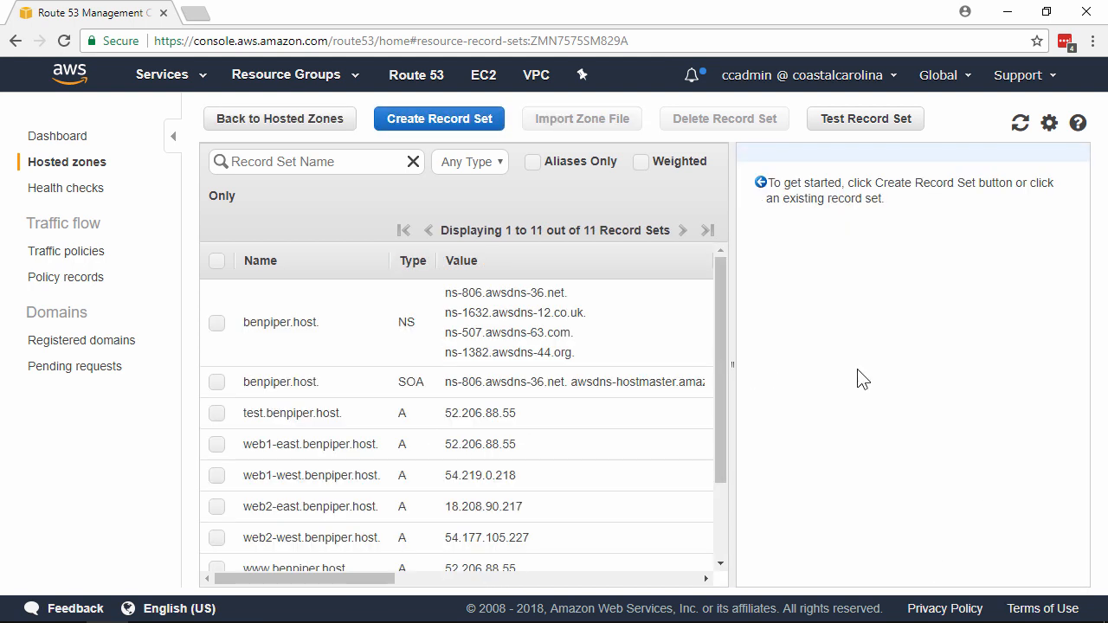
Examine the www entries in the record set list, including their values and TTLs
drag(722, 320, 721, 449)
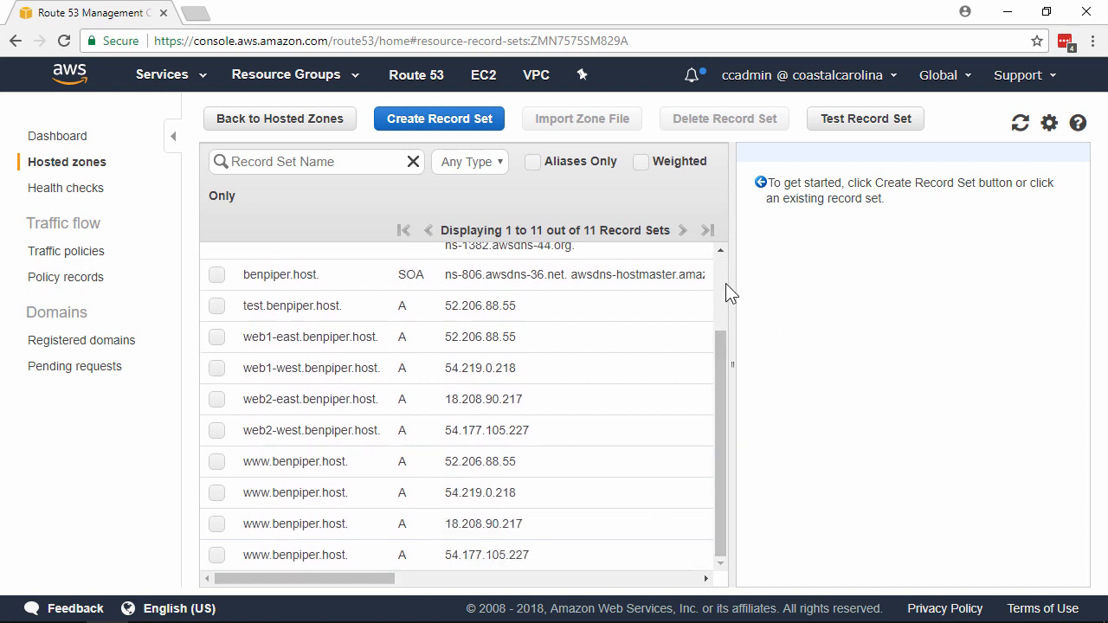
scroll(459, 536, up, 2)
drag(384, 582, 611, 588)
drag(724, 390, 712, 505)
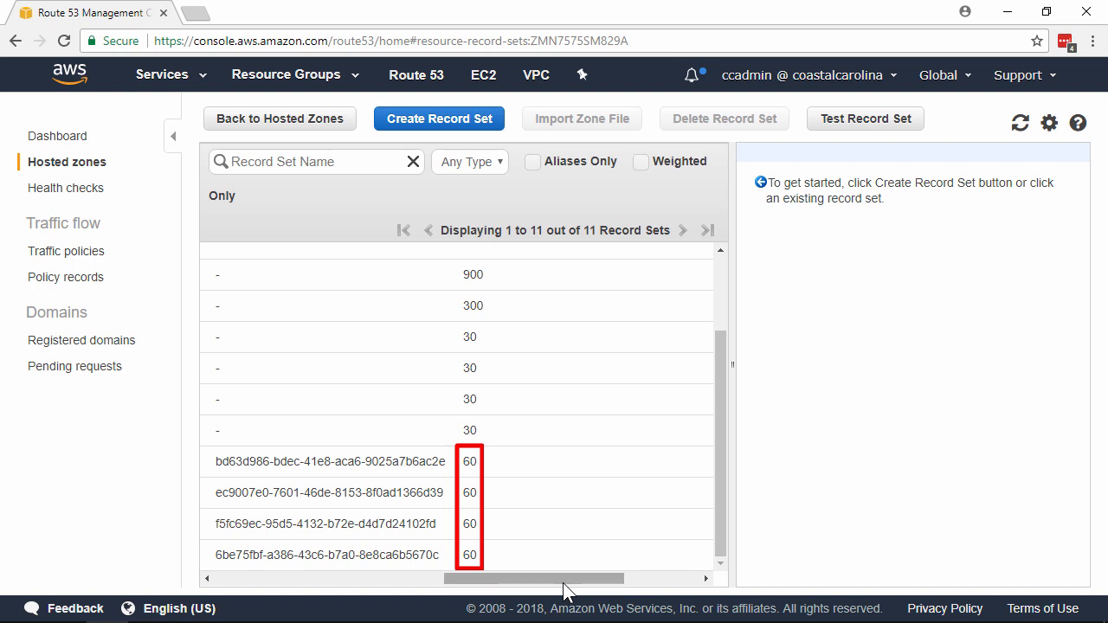
drag(574, 586, 334, 588)
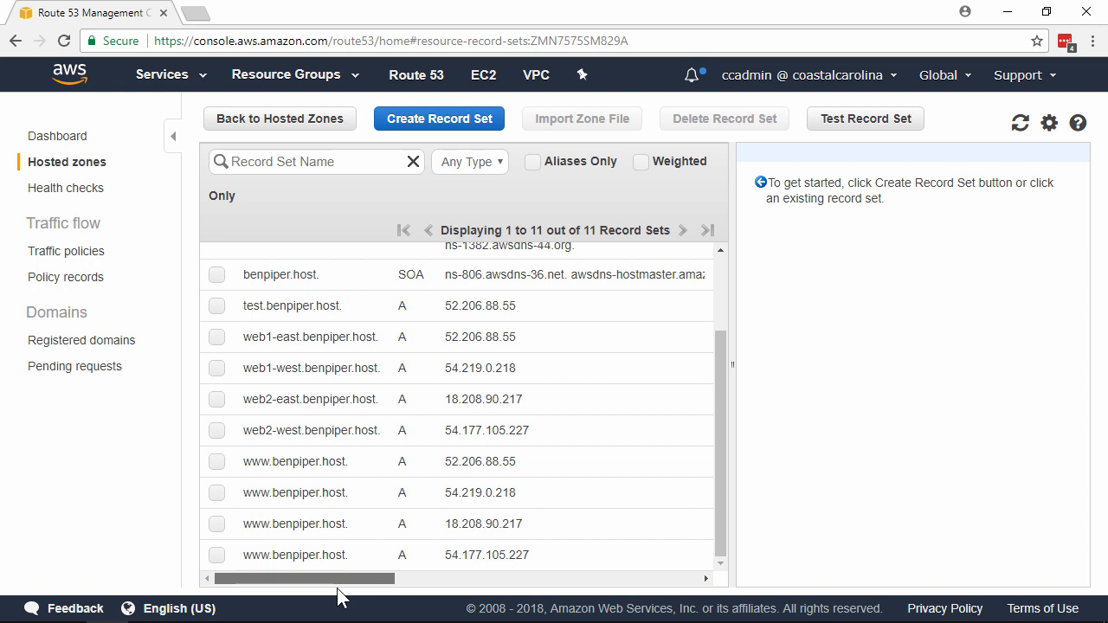
mouse_move(337, 587)
mouse_down()
mouse_move(544, 586)
mouse_move(321, 589)
mouse_up()
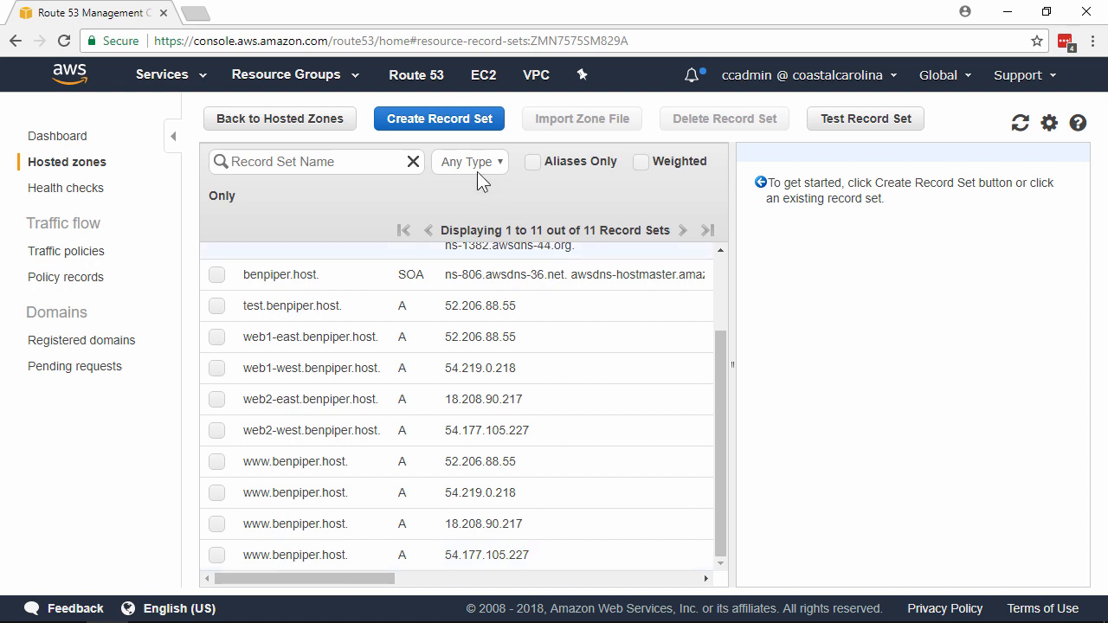
Create a Simple-routing A record named simple with values 52.206.88.55, 18.208.90.217, 54.219.0.218 and 54.177.105.227, one per line
click(470, 128)
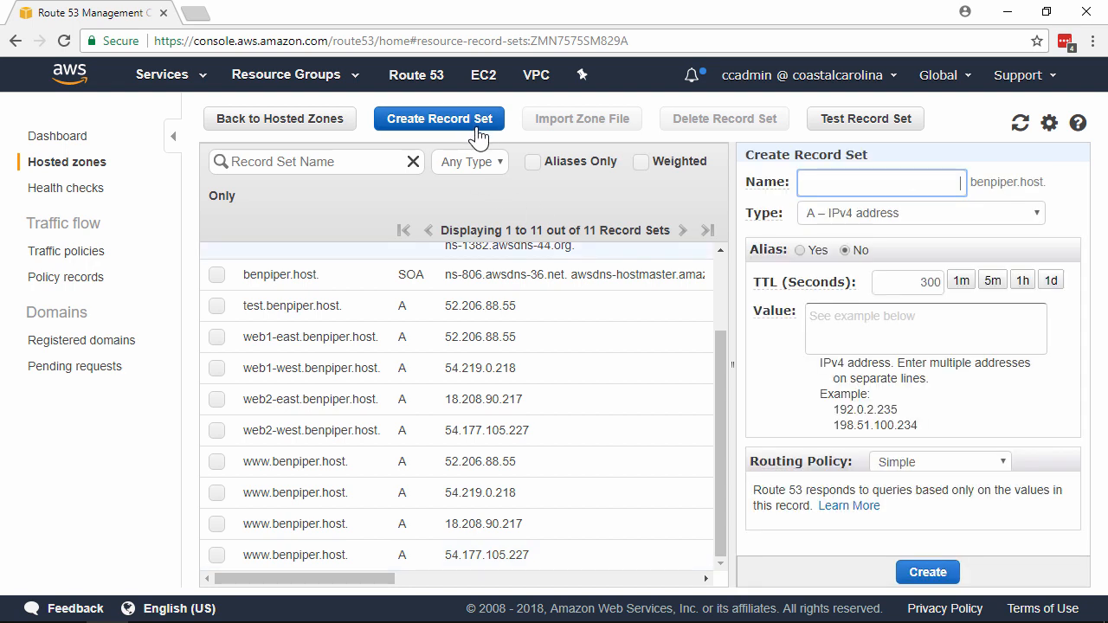
text(simple)
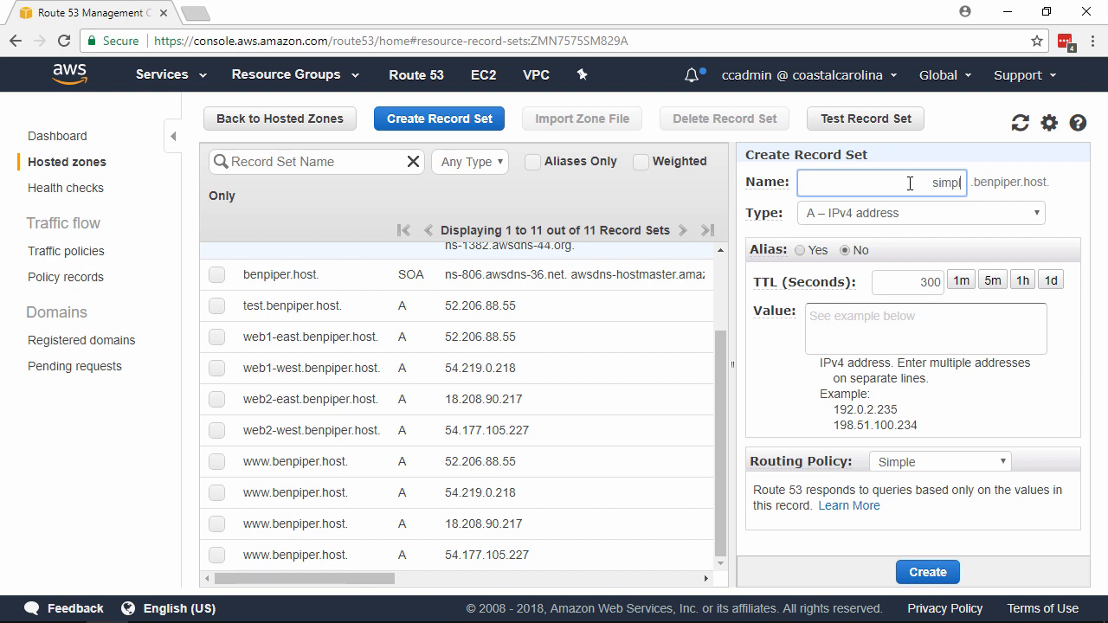
click(939, 320)
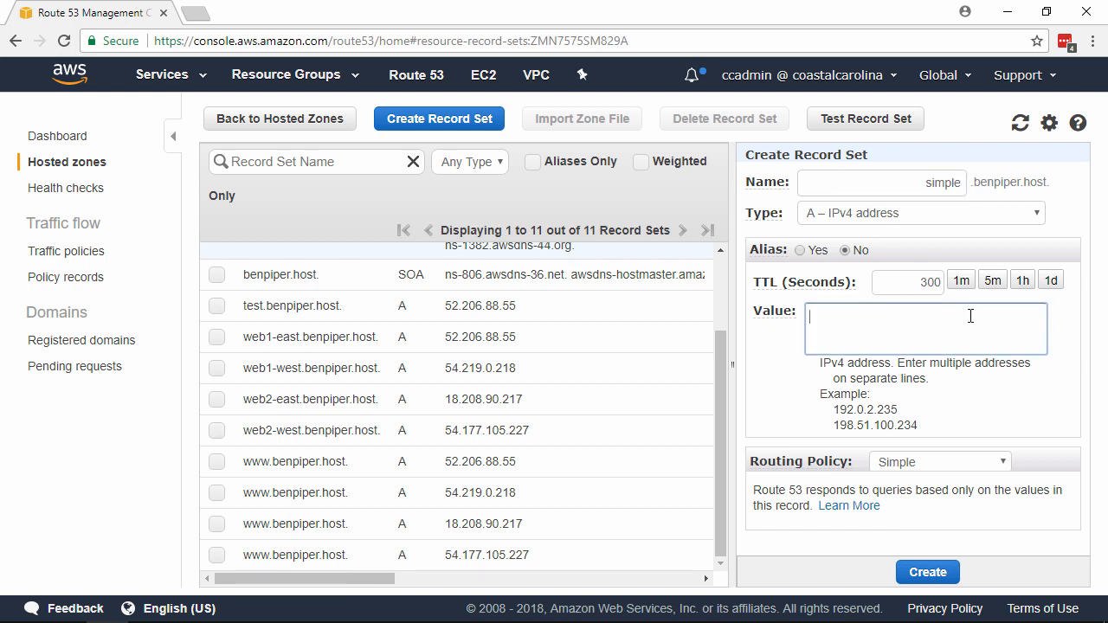
text(52.206.88.55 54.219.0.218 18.208.90.217 54.177.105.227)
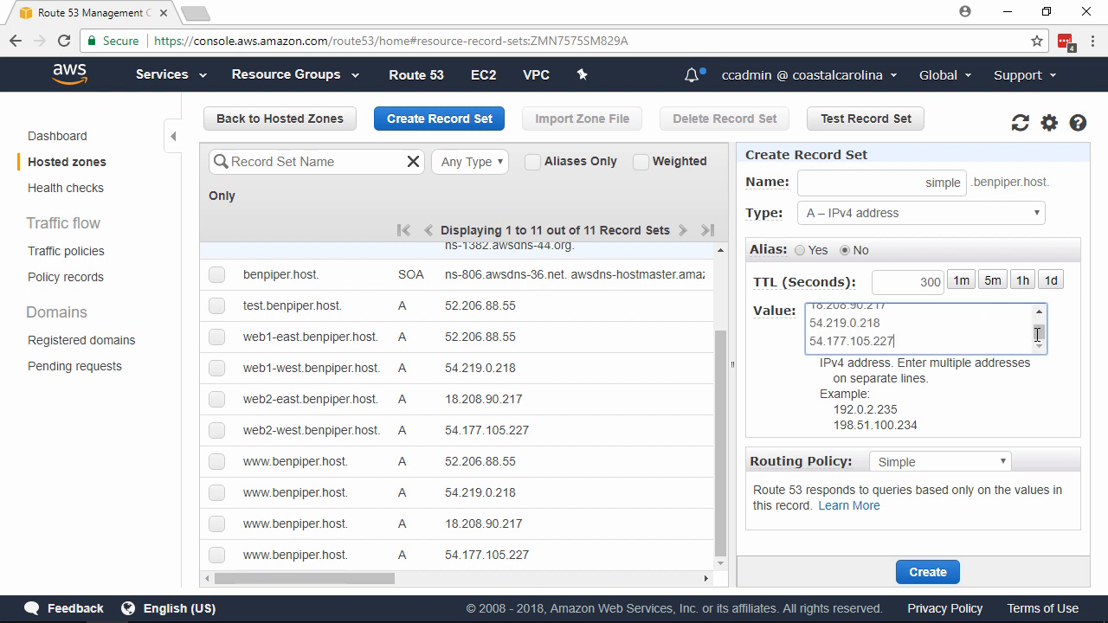
drag(1040, 326, 1045, 338)
click(975, 312)
click(952, 573)
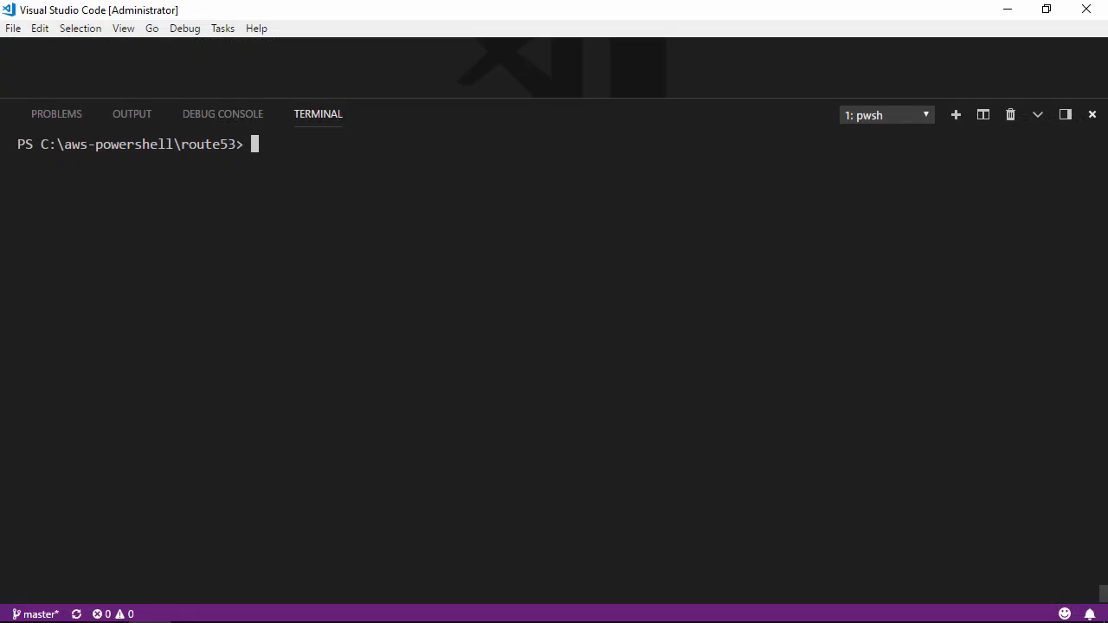
text(nslookup www.benpiper.host)
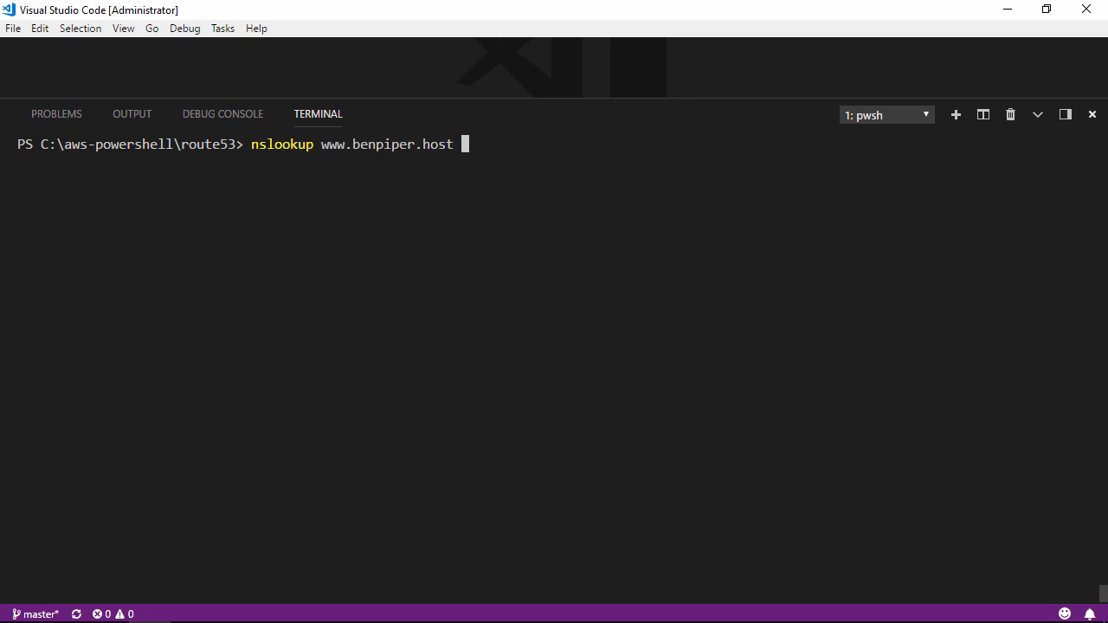
text(ns-806.awsdns-36.net)
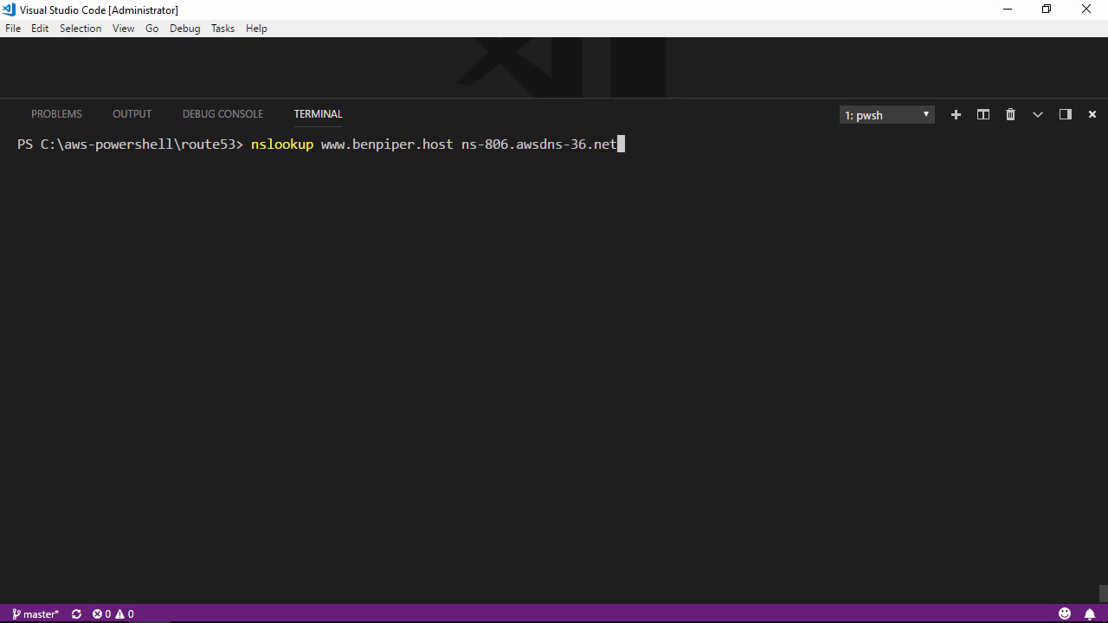
key(Return)
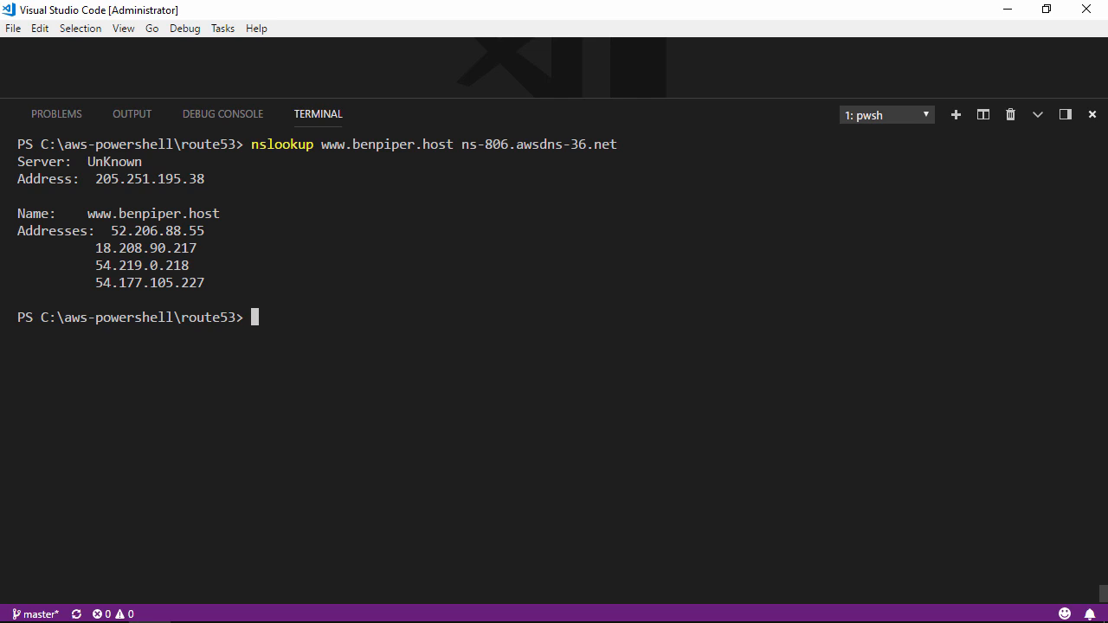
key(Up)
key(Return)
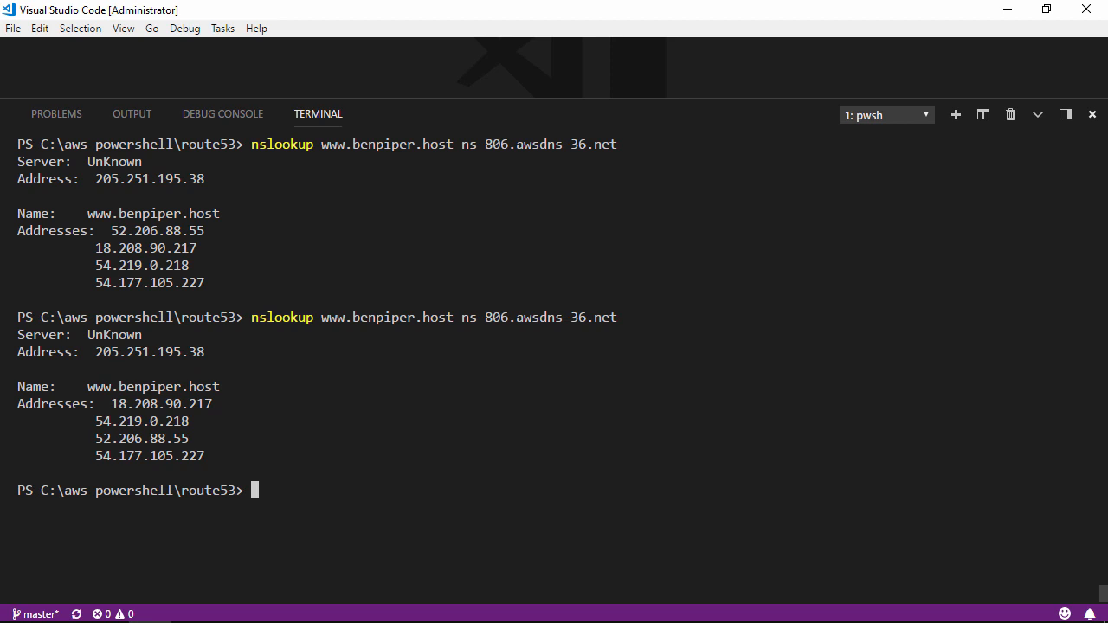
Change the lookup's host to simple.benpiper.host and run it twice against ns-806.awsdns-36.net
key(Up)
key(Left)
key(Left)
key(Left)
key(Left)
key(Left)
key(Left)
key(Left)
key(Left)
key(Left)
key(Left)
key(Left)
key(Left)
key(Left)
key(Left)
key(Left)
key(Left)
key(Left)
key(Left)
key(Left)
key(Left)
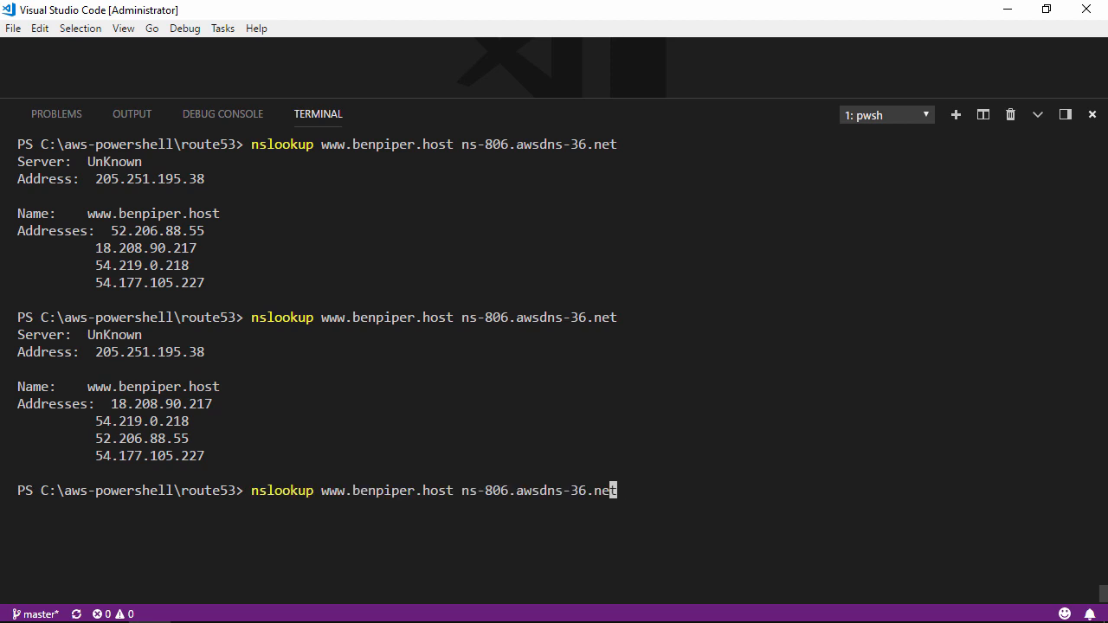
key(Left)
key(Left)
key(Left)
key(Left)
key(Left)
key(Left)
key(Left)
key(Left)
key(Left)
key(Left)
key(Left)
key(Left)
key(Left)
key(Left)
key(Left)
key(Left)
key(Left)
key(Left)
key(Right)
key(Right)
key(Right)
key(Right)
key(Right)
key(Right)
key(Delete)
key(Delete)
key(Delete)
text(simple)
key(Return)
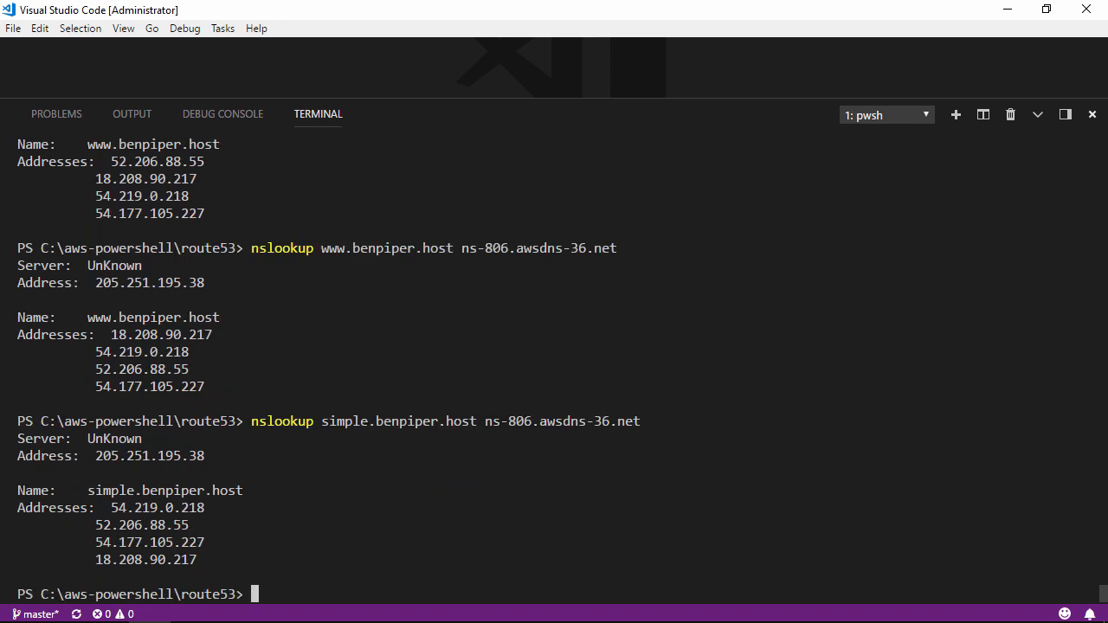
key(Up)
key(Return)
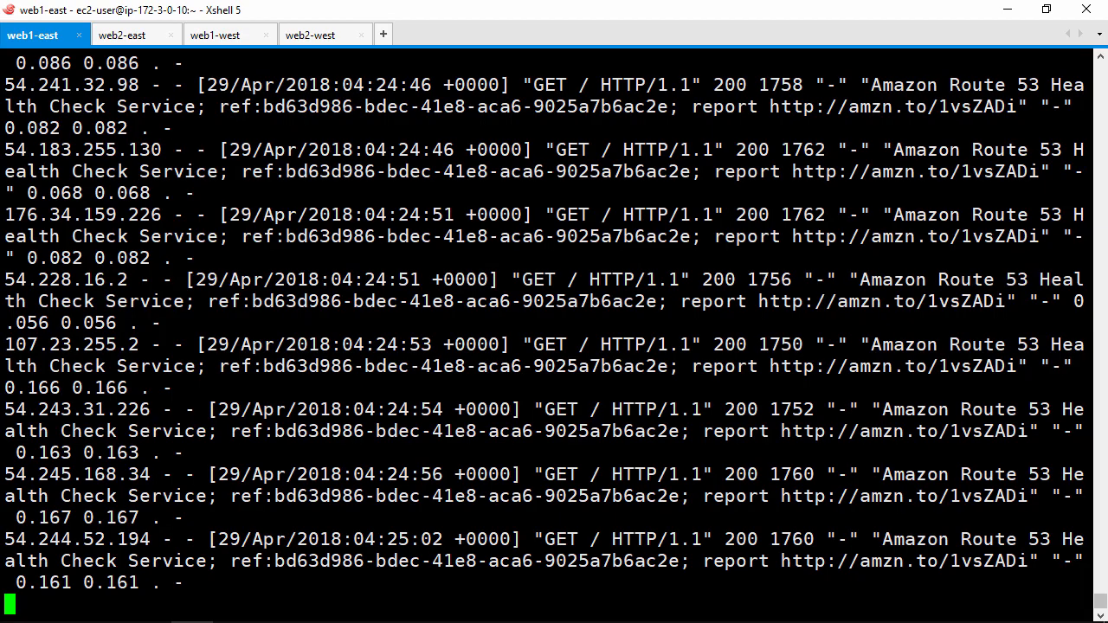
Switch to the web1-east session in Xshell and stop the web server process running there
key(ctrl+c)
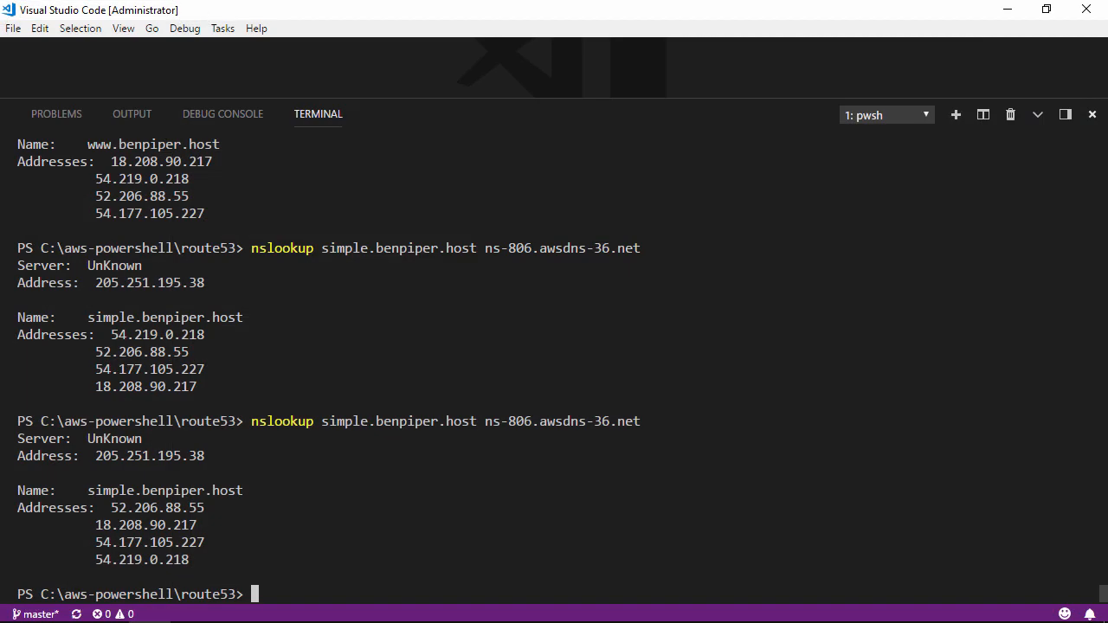
key(Up)
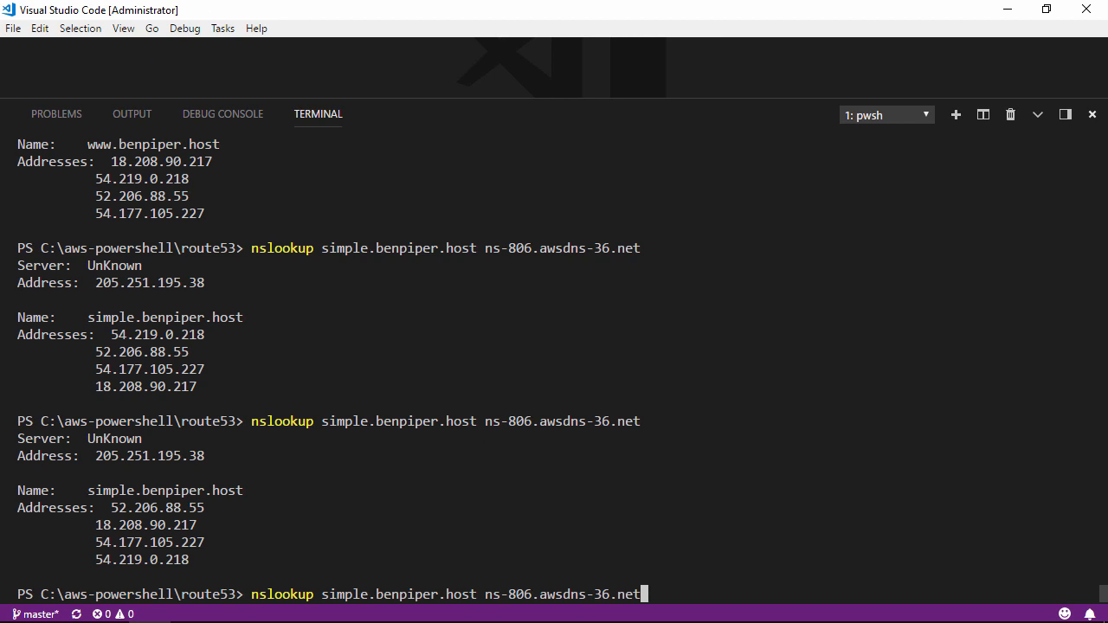
key(Up)
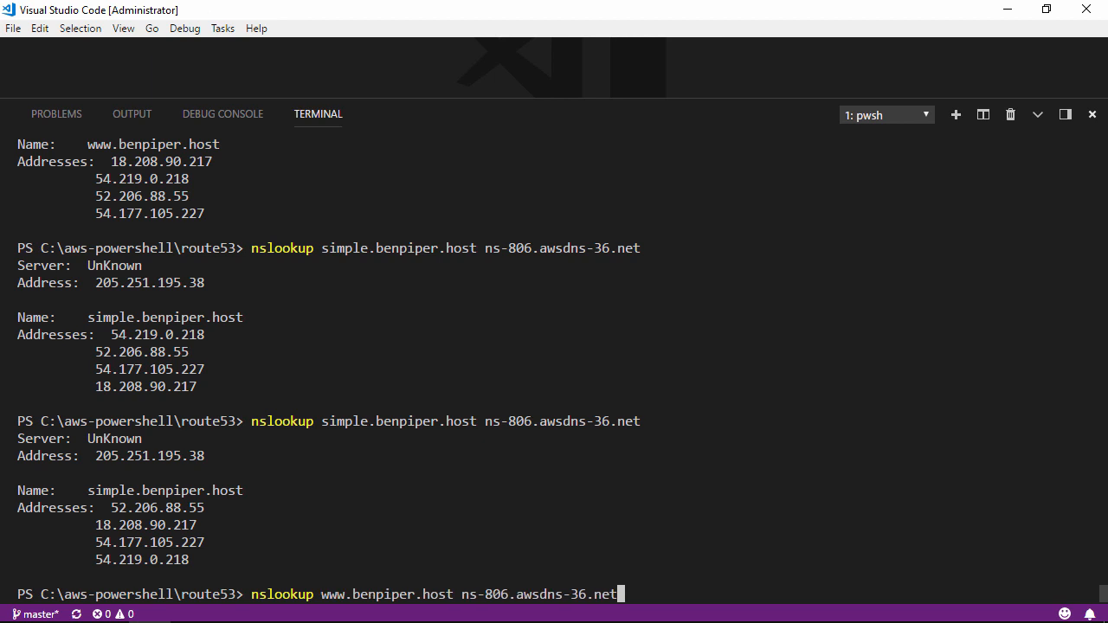
key(Return)
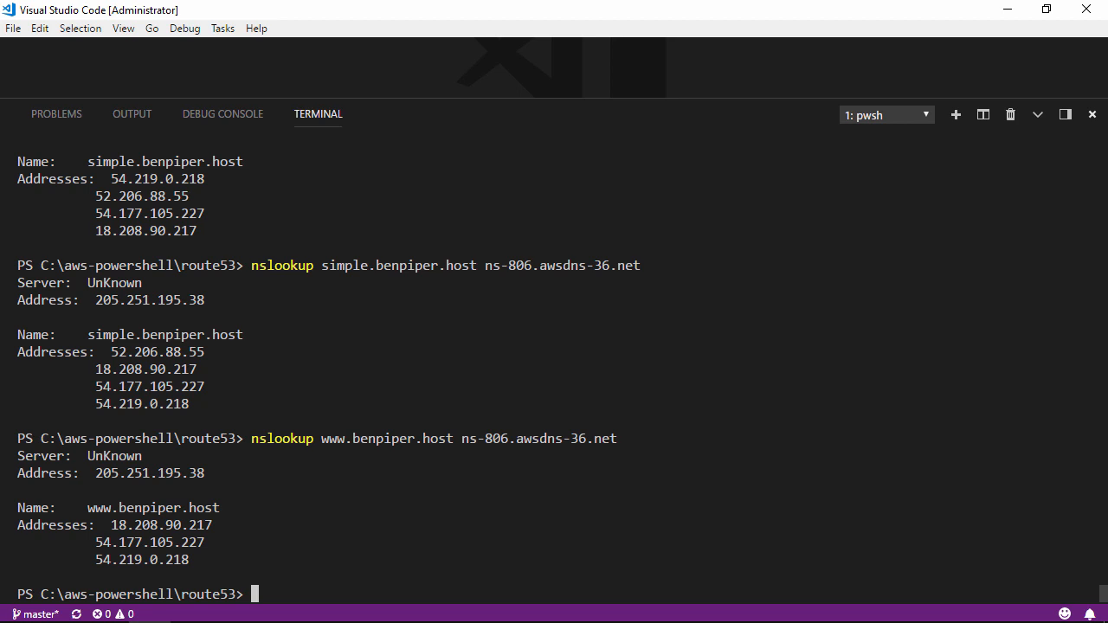
key(Up)
key(Up)
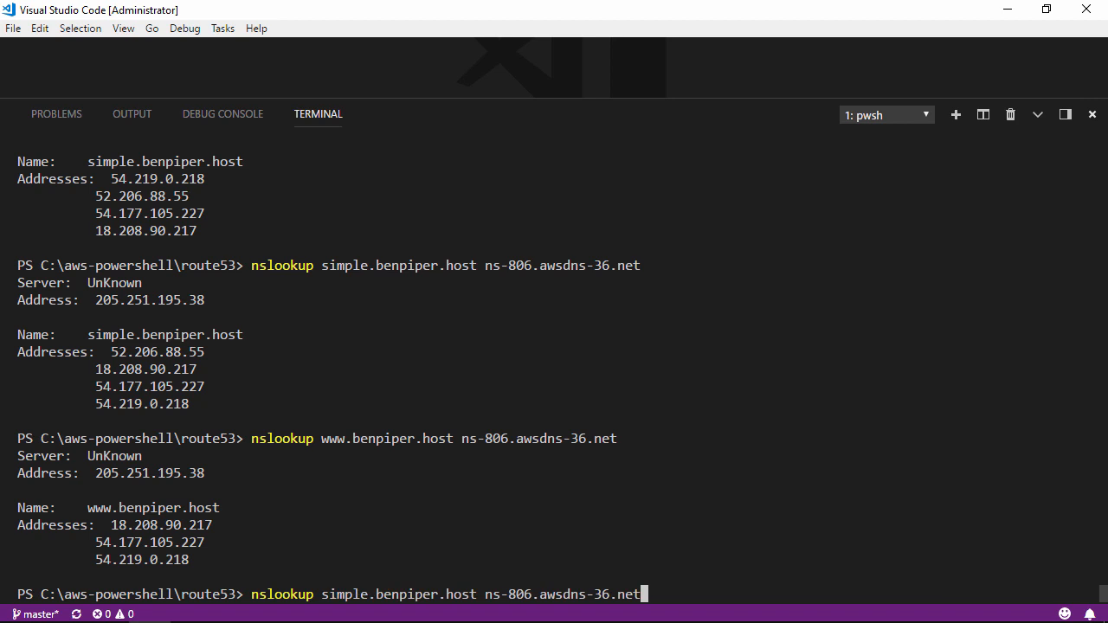
key(Return)
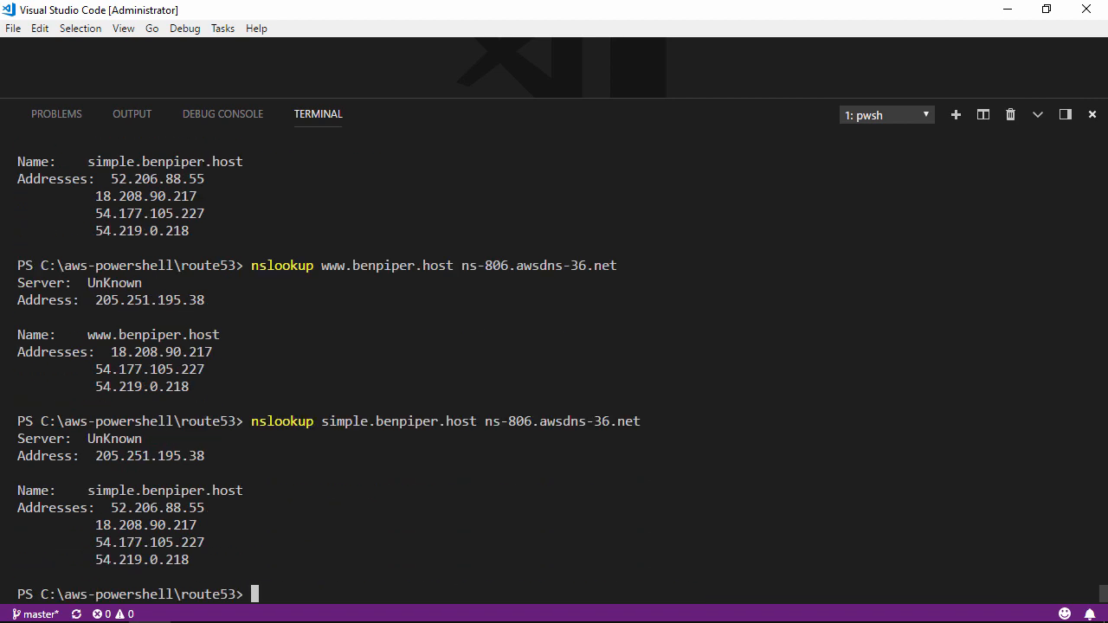